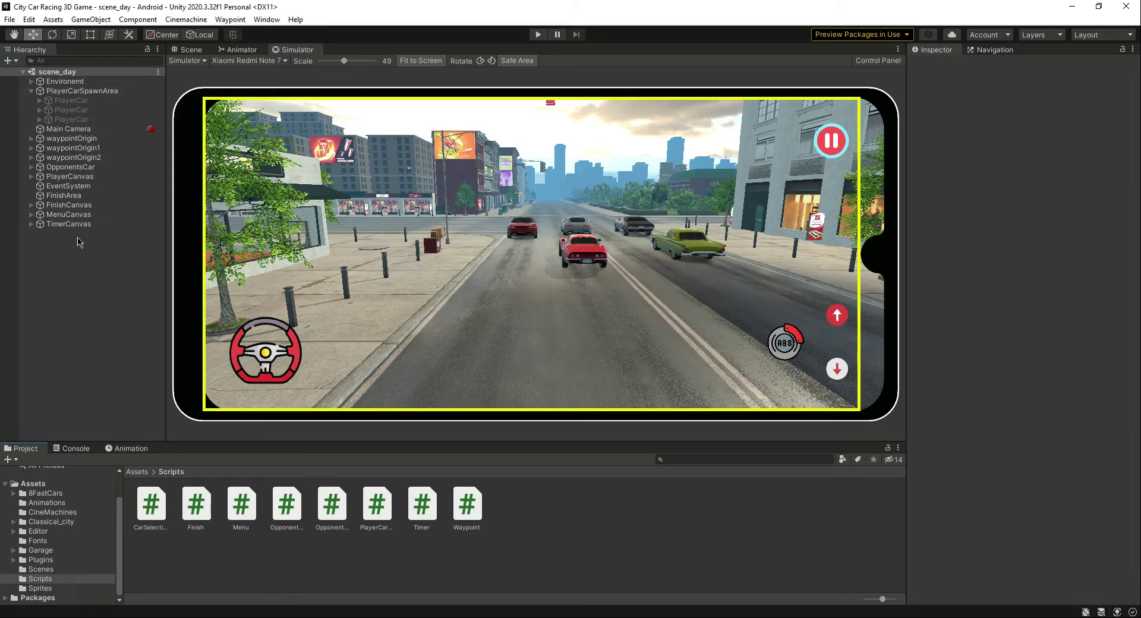
Open the Garage scene from the project's Garage assets folder
{"action": "left_click", "coordinate": [31, 91]}
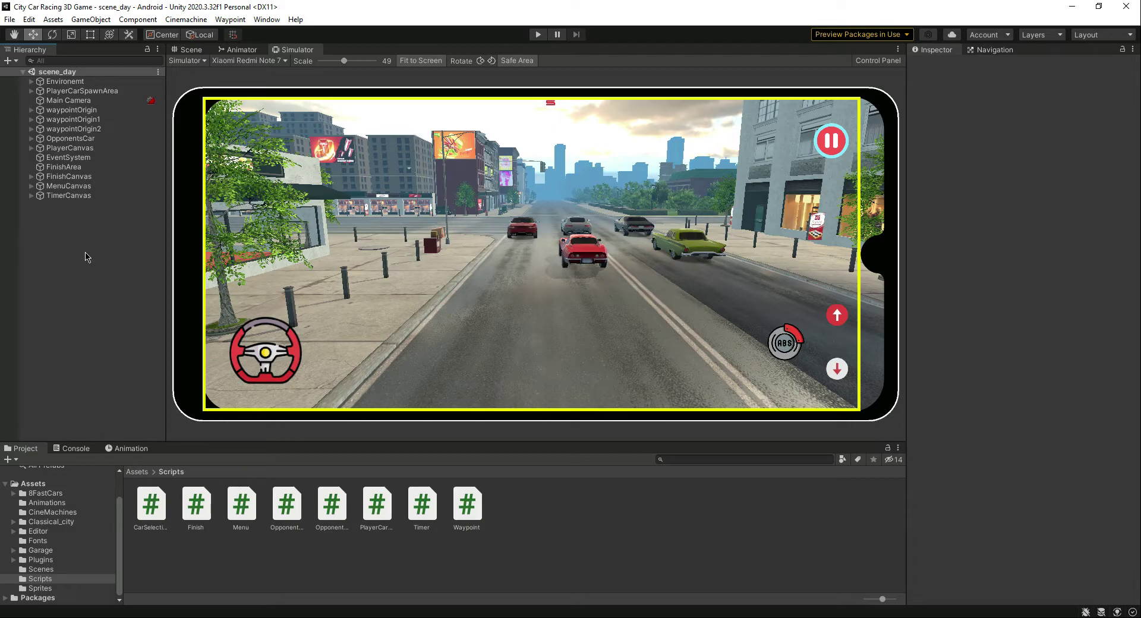
{"action": "left_click", "coordinate": [42, 552]}
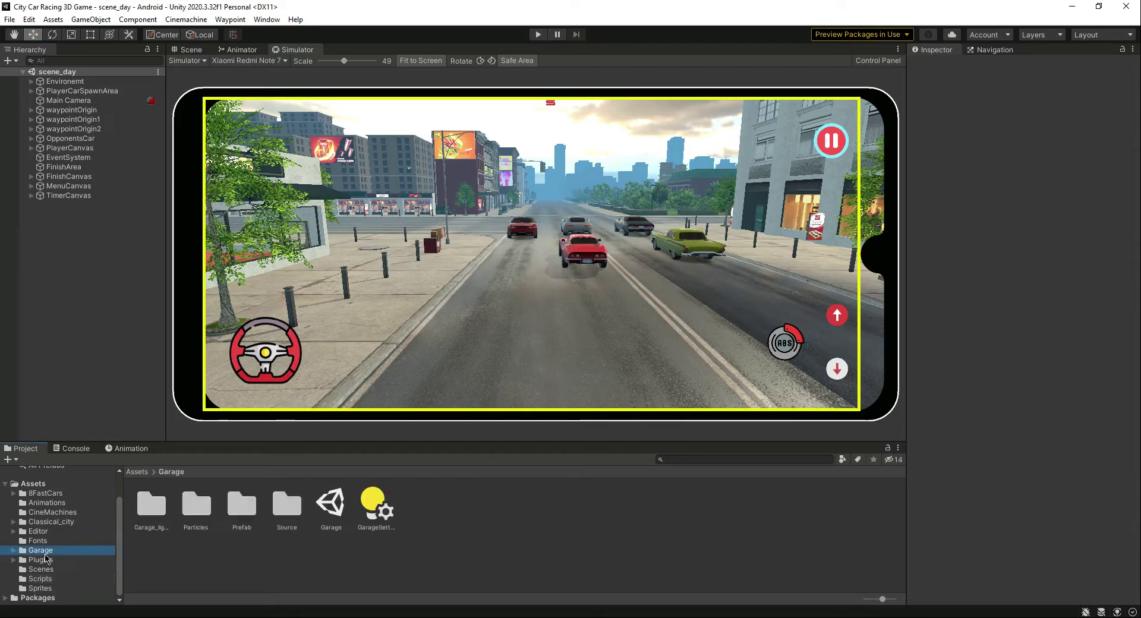
{"action": "left_click", "coordinate": [329, 506]}
{"action": "double_click", "coordinate": [329, 505]}
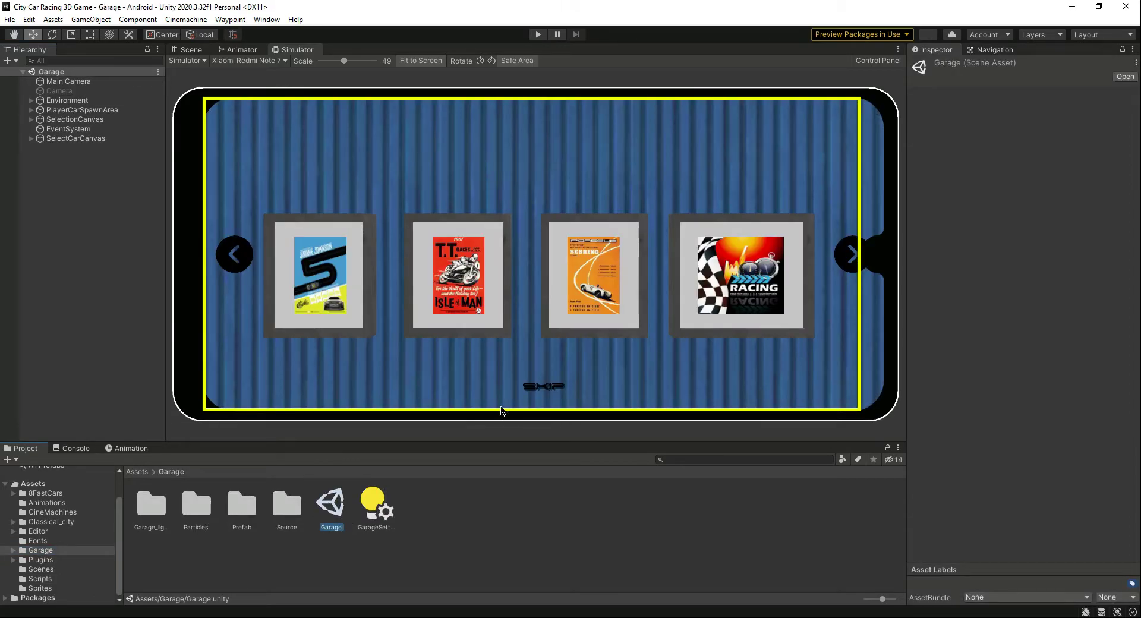
Run the Garage scene, skip the intro, browse through the selectable cars in both directions, and stop the run
{"action": "left_click", "coordinate": [538, 35]}
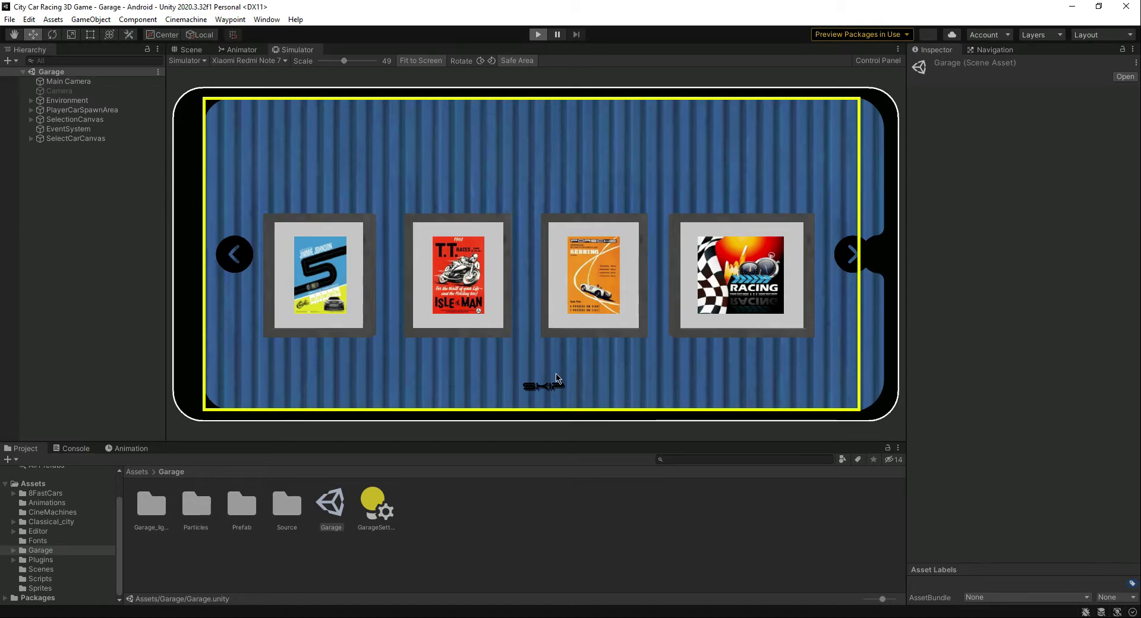
{"action": "left_click", "coordinate": [554, 385]}
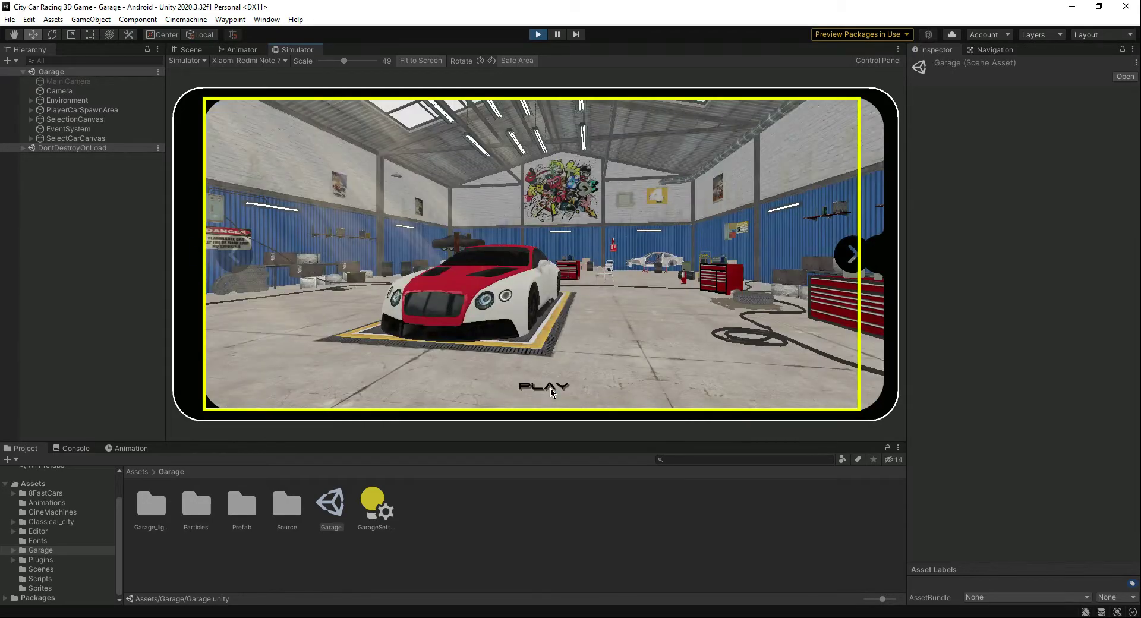
{"action": "left_click", "coordinate": [845, 259]}
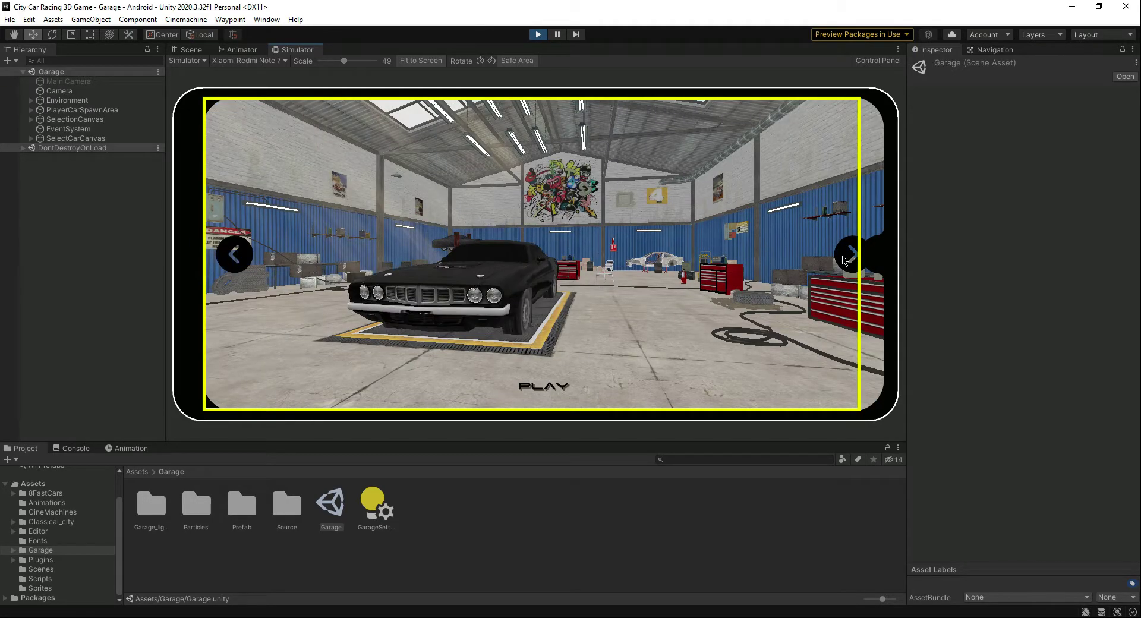
{"action": "left_click", "coordinate": [240, 272]}
{"action": "left_click", "coordinate": [844, 259]}
{"action": "left_click", "coordinate": [845, 259]}
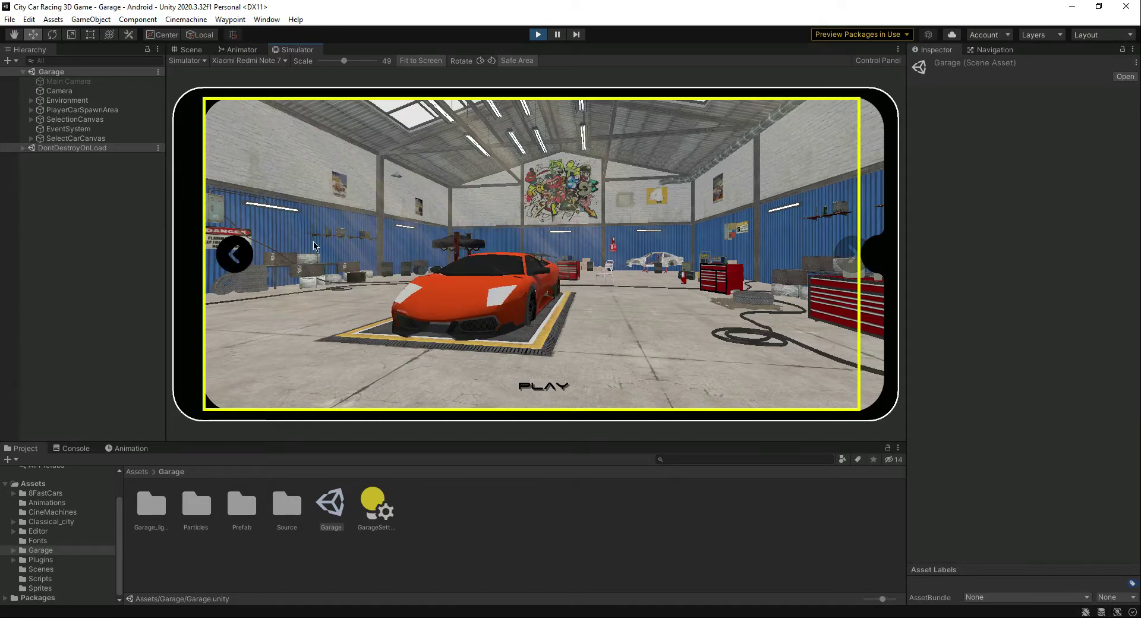
{"action": "left_click", "coordinate": [234, 254]}
{"action": "left_click", "coordinate": [538, 34]}
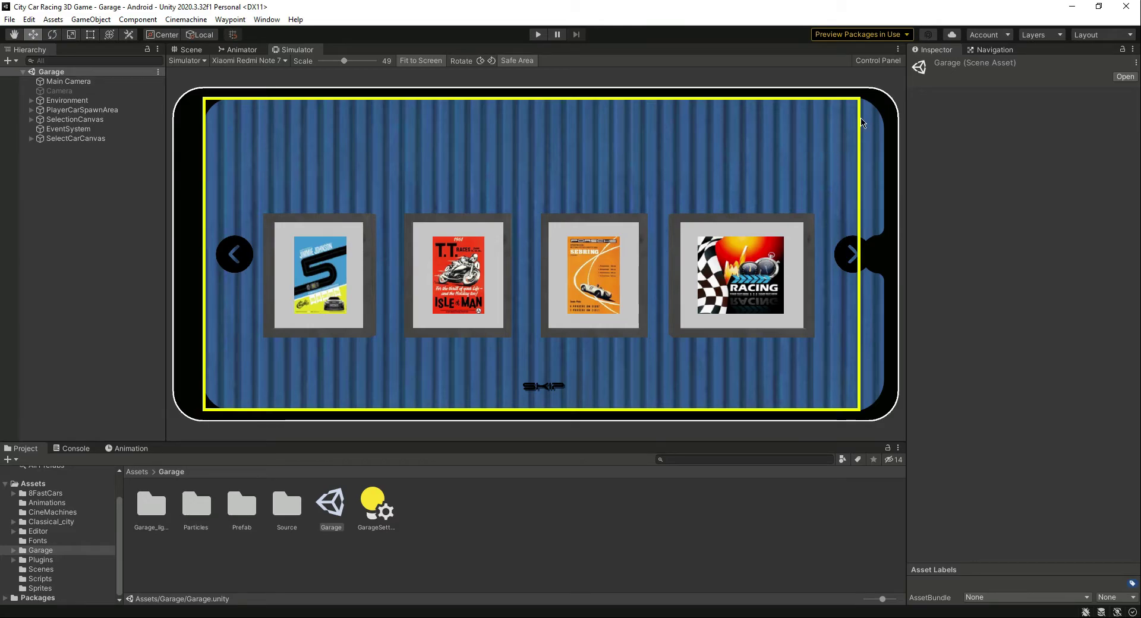
Move the Next button in SelectionCanvas inward to about Pos X -157 and save the scene
{"action": "left_click", "coordinate": [31, 120]}
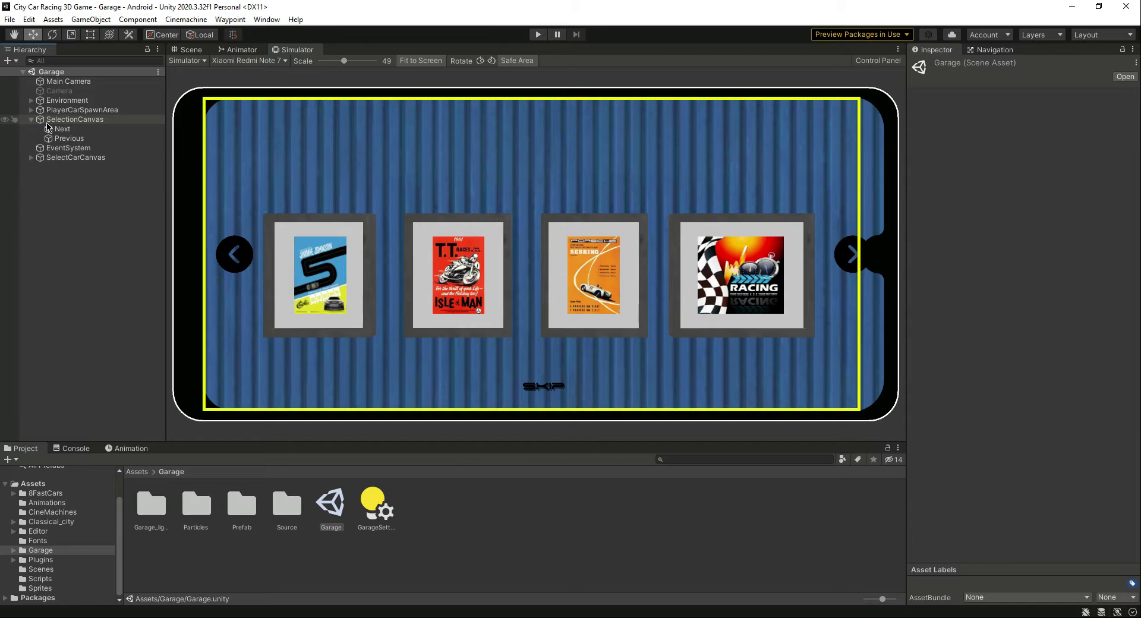
{"action": "left_click", "coordinate": [66, 138]}
{"action": "left_click", "coordinate": [191, 50]}
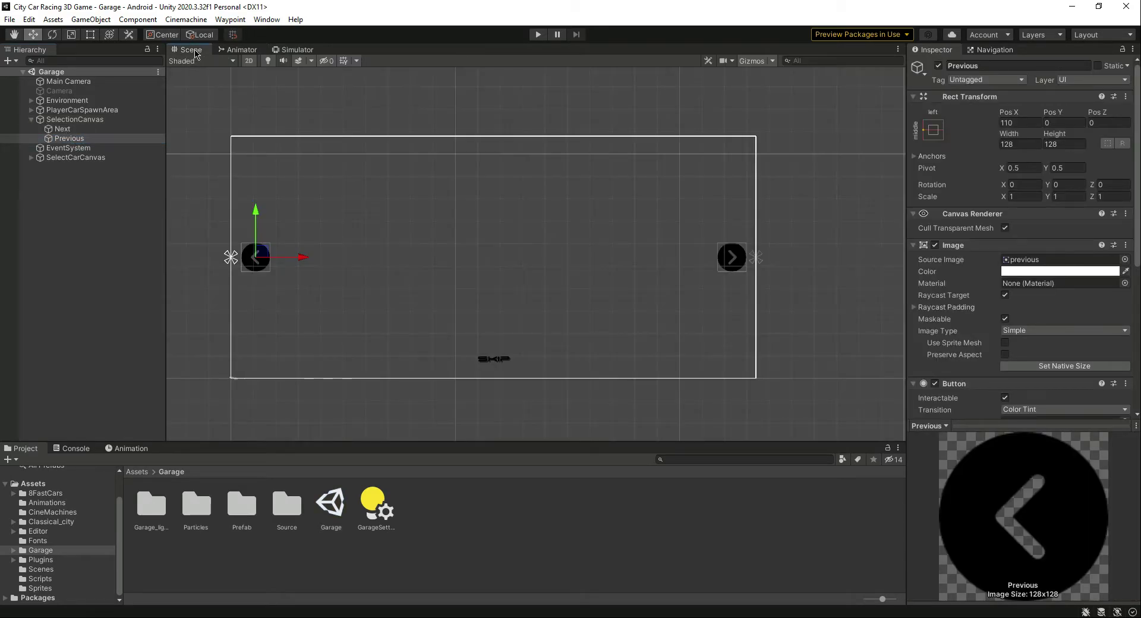
{"action": "left_click", "coordinate": [74, 131]}
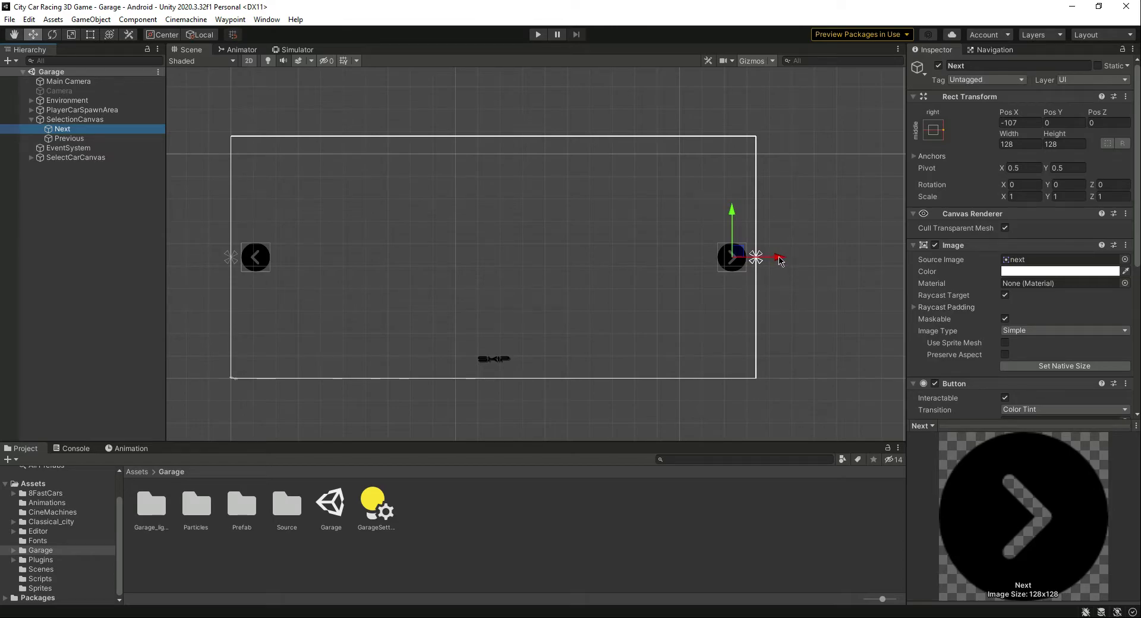
{"action": "left_click_drag", "start_coordinate": [780, 261], "coordinate": [769, 259]}
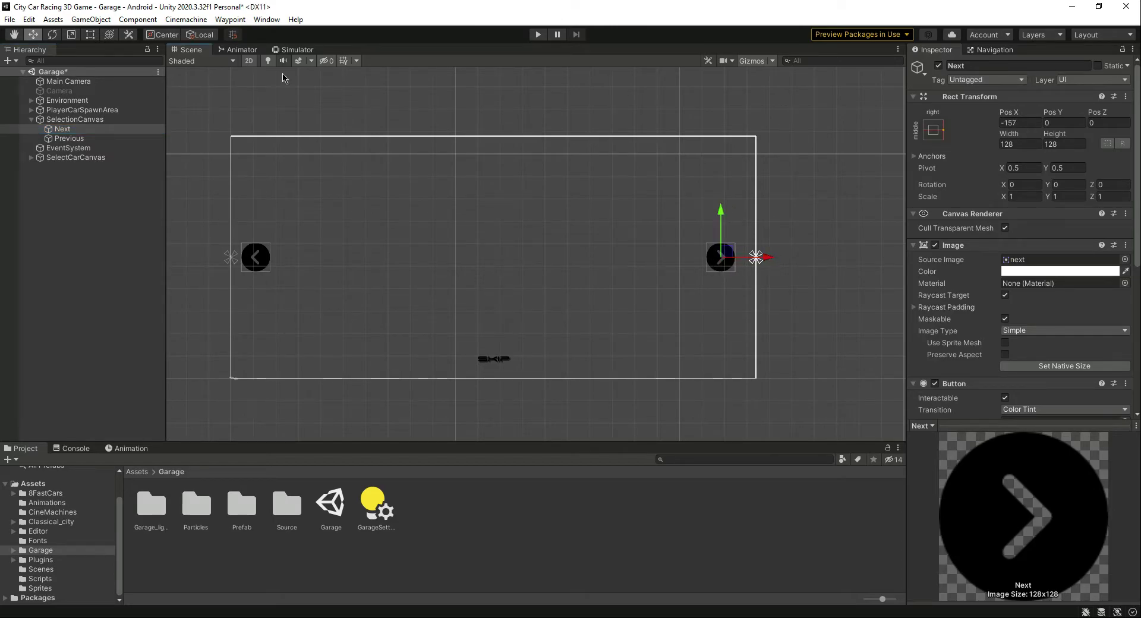
{"action": "key", "text": "ctrl+s"}
{"action": "left_click", "coordinate": [294, 50]}
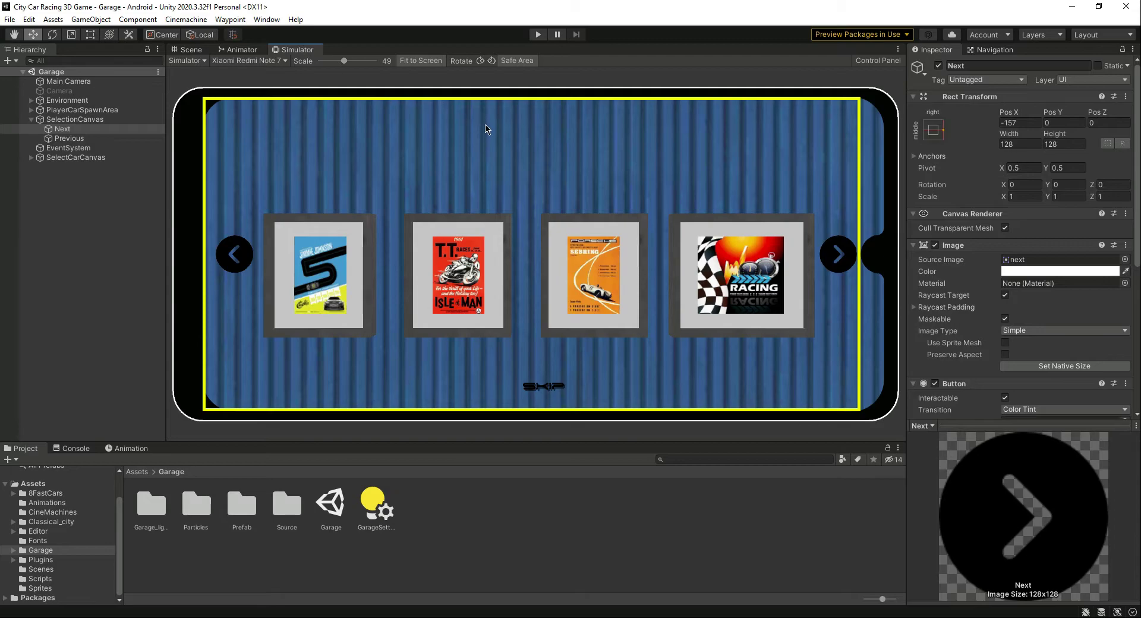
Adjust the Next button's horizontal position to about Pos X -178 and check it in the device simulator
{"action": "left_click", "coordinate": [195, 50]}
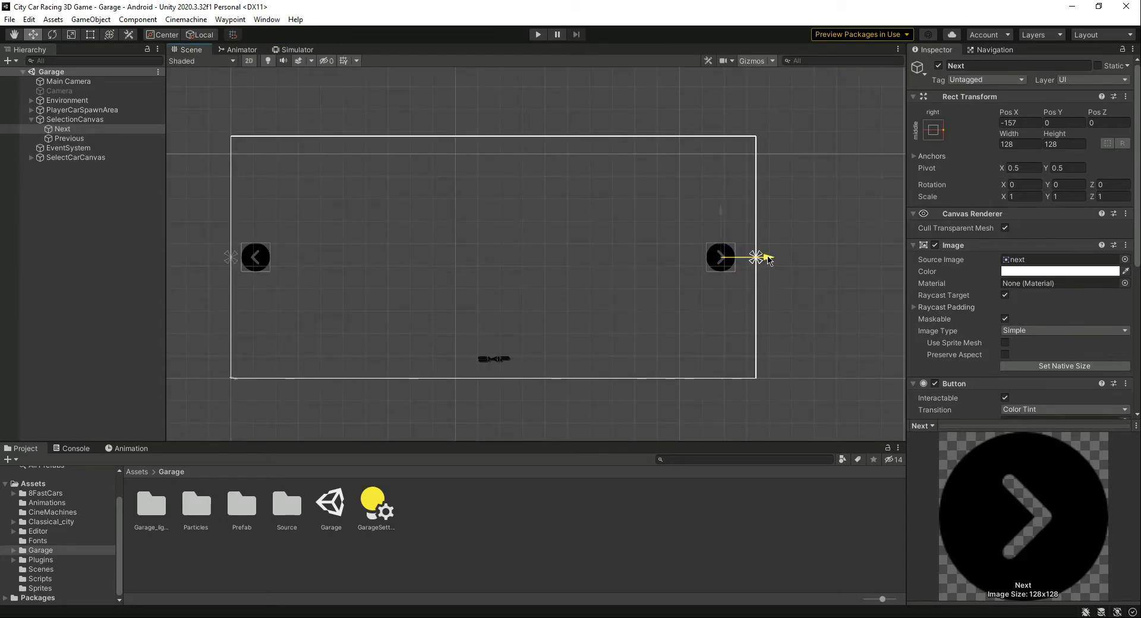
{"action": "left_click_drag", "start_coordinate": [768, 260], "coordinate": [757, 257]}
{"action": "left_click", "coordinate": [286, 52]}
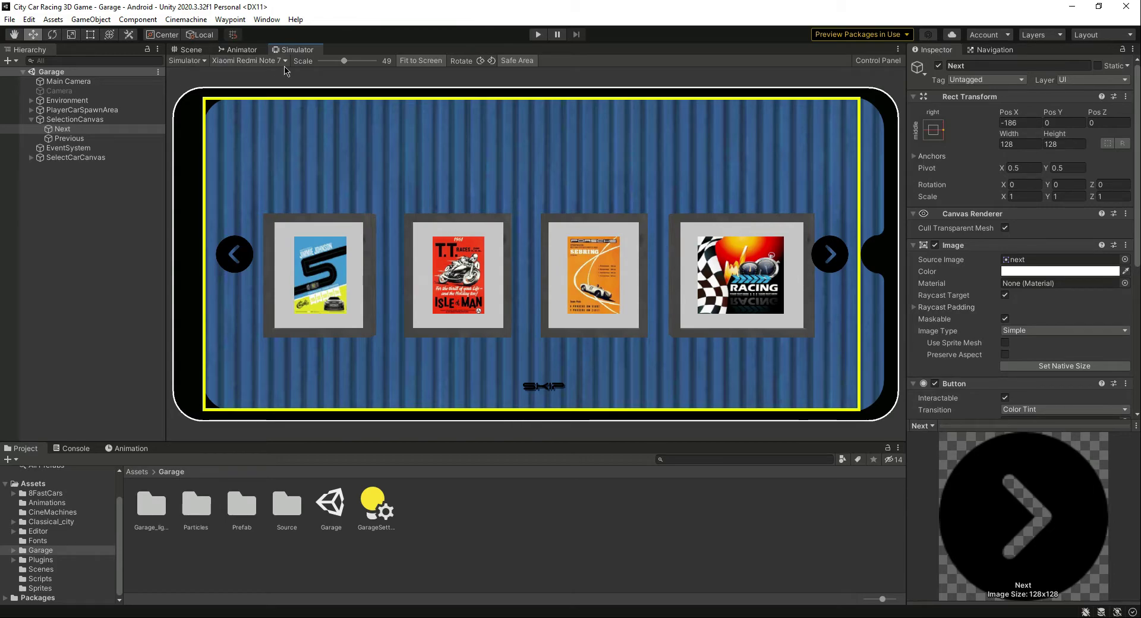
{"action": "left_click", "coordinate": [192, 50]}
{"action": "scroll", "coordinate": [756, 257], "scroll_direction": "up", "scroll_amount": 4}
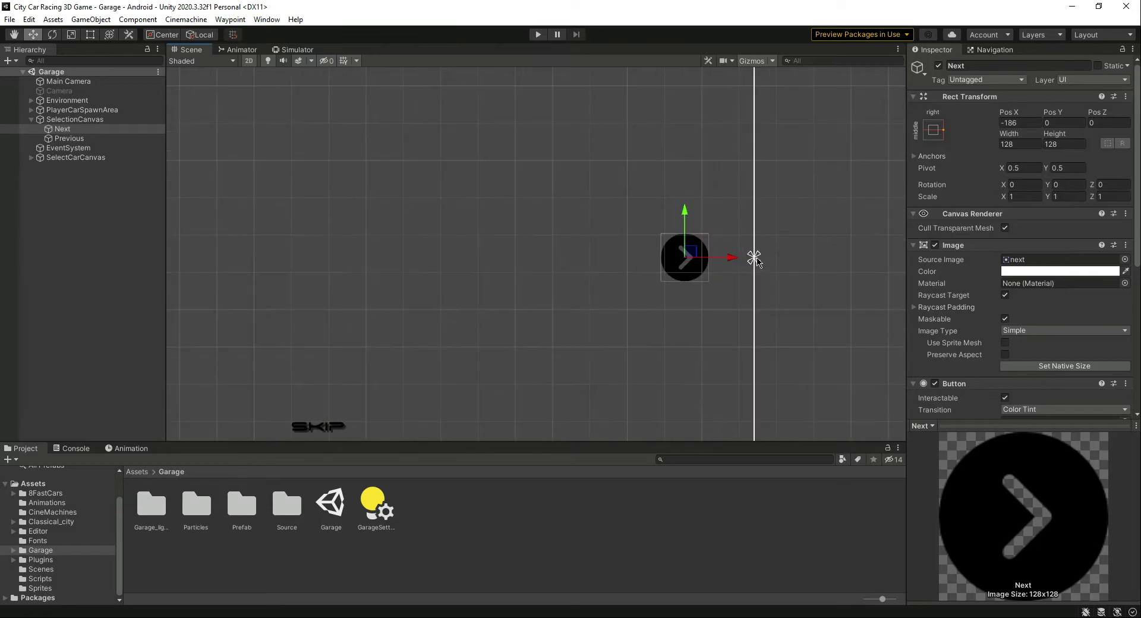
{"action": "left_click_drag", "start_coordinate": [734, 259], "coordinate": [737, 259]}
{"action": "left_click", "coordinate": [294, 50]}
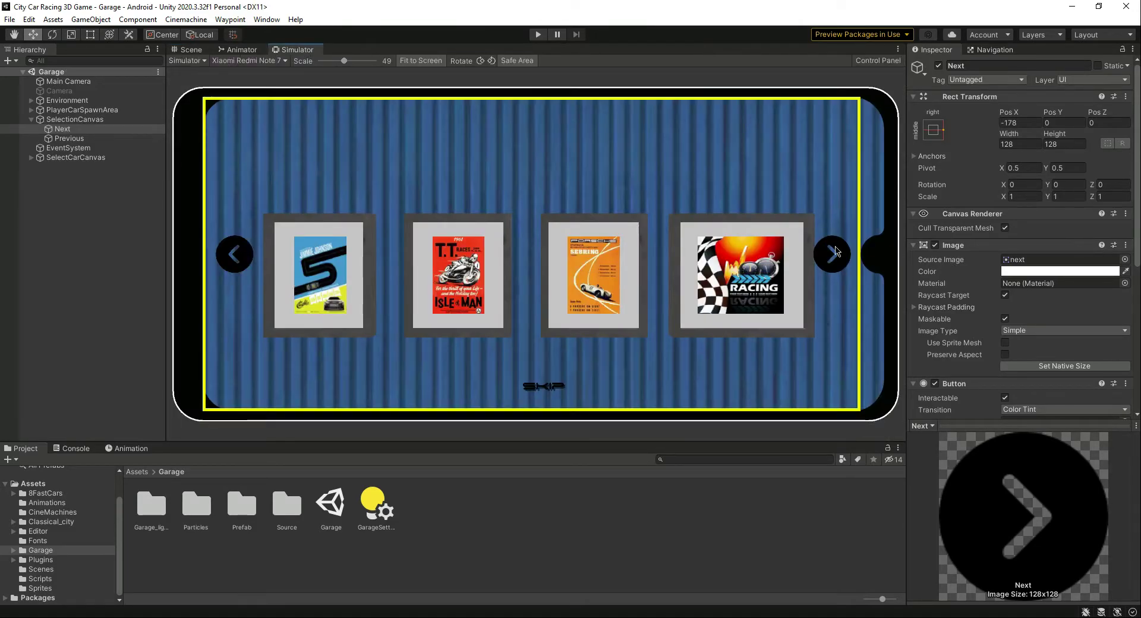
Deactivate Main Camera, activate the secondary Camera object, and save the scene
{"action": "left_click", "coordinate": [31, 119]}
{"action": "left_click", "coordinate": [69, 81]}
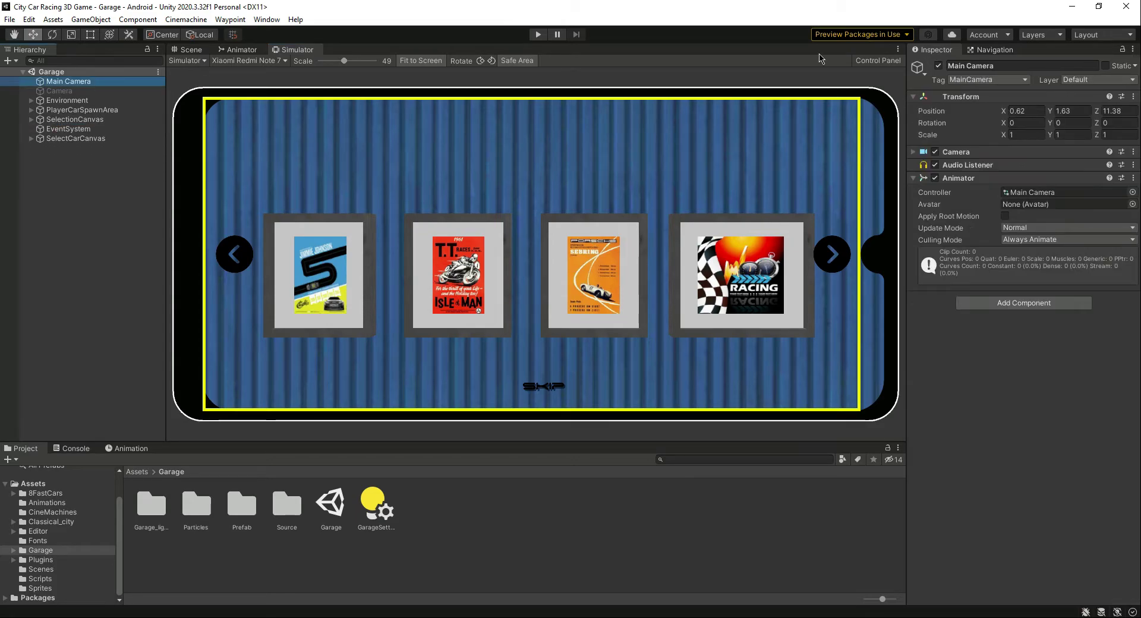
{"action": "left_click", "coordinate": [936, 65]}
{"action": "left_click", "coordinate": [60, 91]}
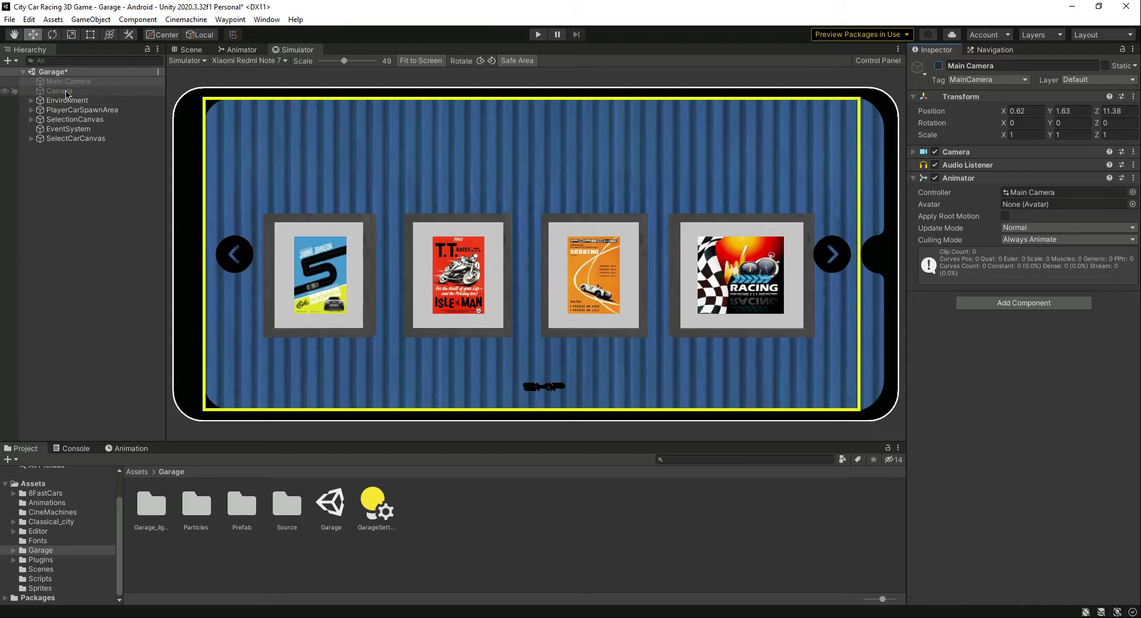
{"action": "left_click", "coordinate": [939, 65]}
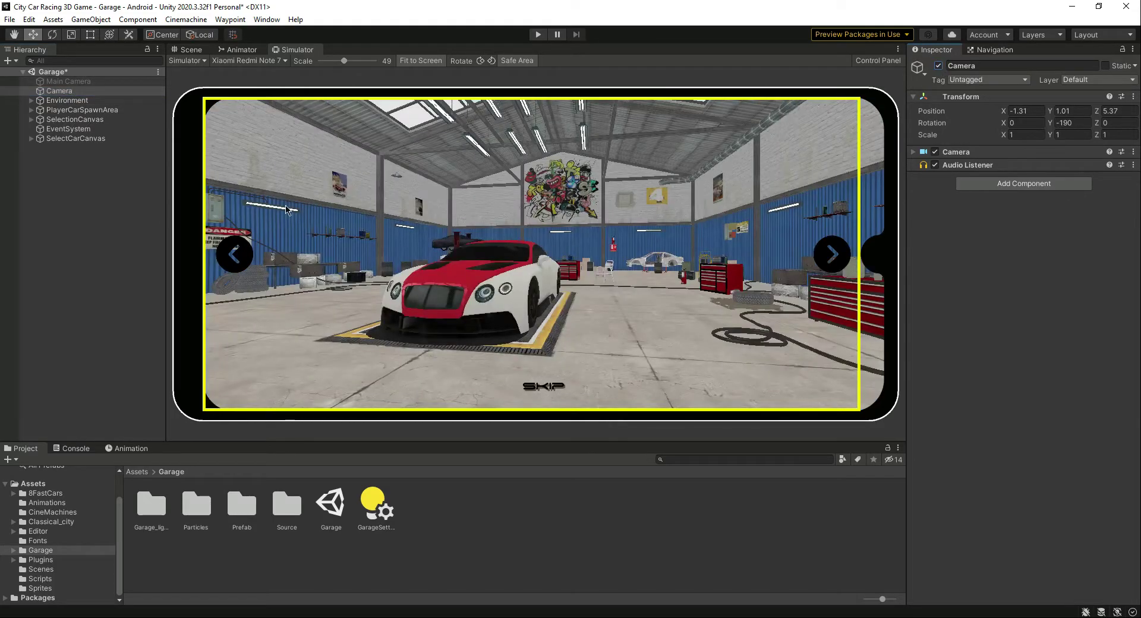
{"action": "key", "text": "ctrl+s"}
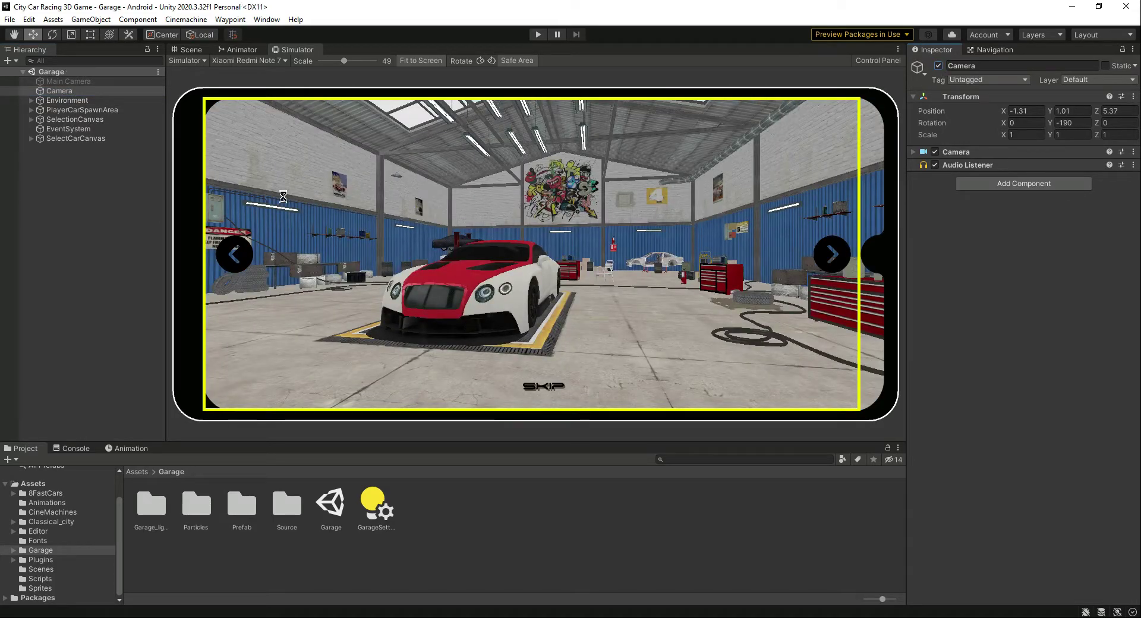
Deactivate the first PlayerCar under PlayerCarSpawnArea
{"action": "left_click", "coordinate": [31, 110]}
{"action": "left_click", "coordinate": [62, 121]}
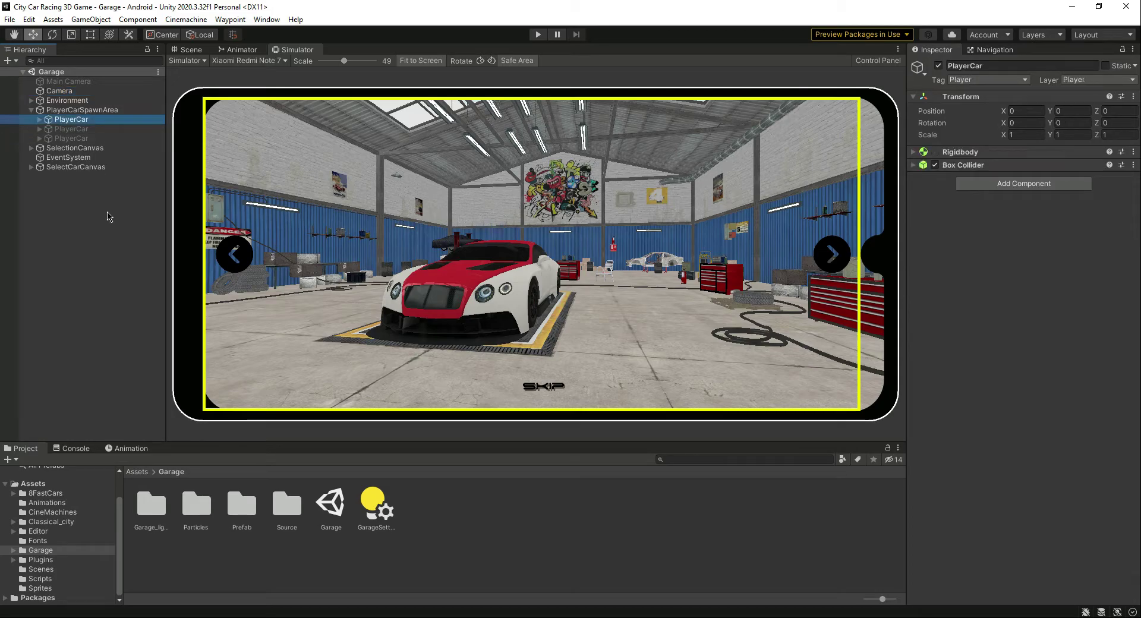
{"action": "left_click", "coordinate": [939, 66]}
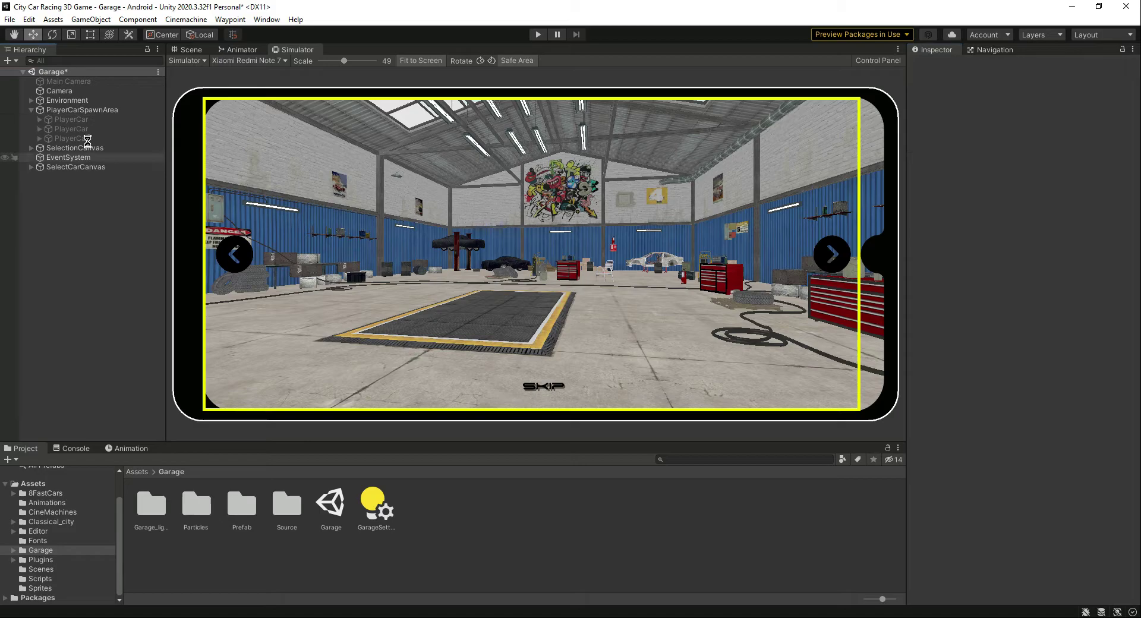
Save the scene and add an Audio Source component to all three PlayerCar objects
{"action": "left_click", "coordinate": [66, 120]}
{"action": "left_click", "coordinate": [87, 138], "text": "shift"}
{"action": "key", "text": "ctrl+s"}
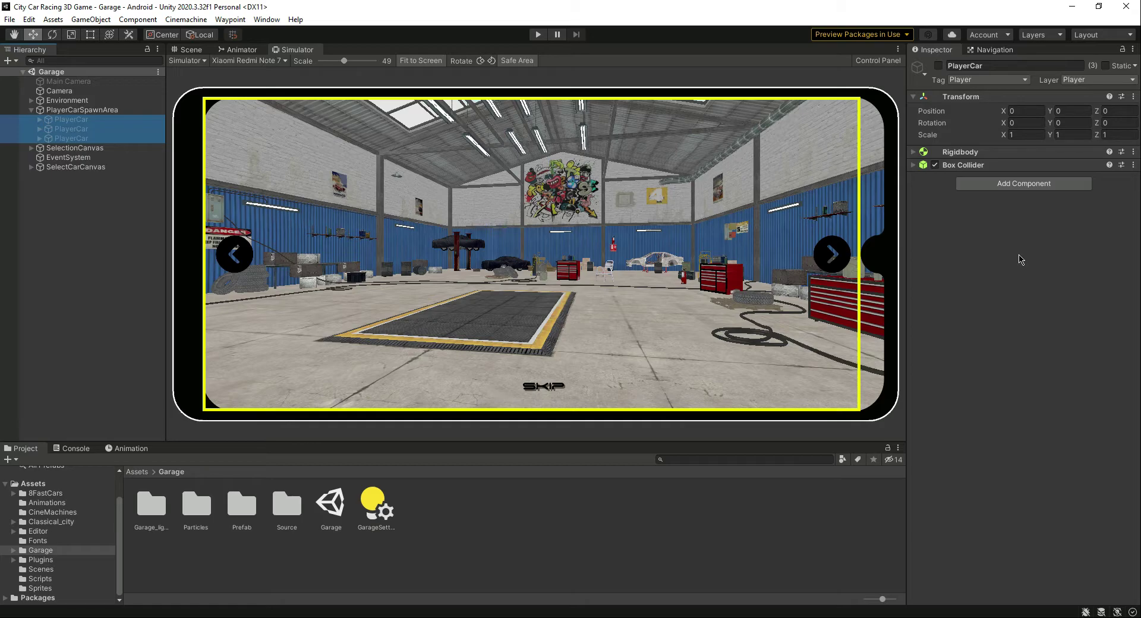
{"action": "left_click", "coordinate": [1008, 183]}
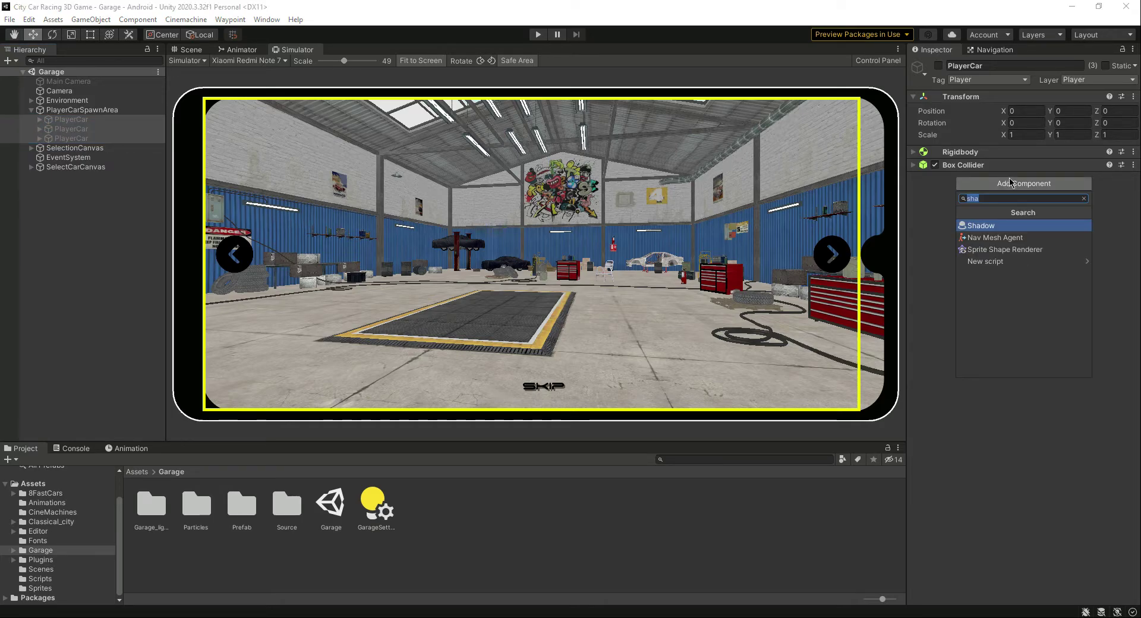
{"action": "type", "text": "aud"}
{"action": "key", "text": "Up"}
{"action": "key", "text": "Up"}
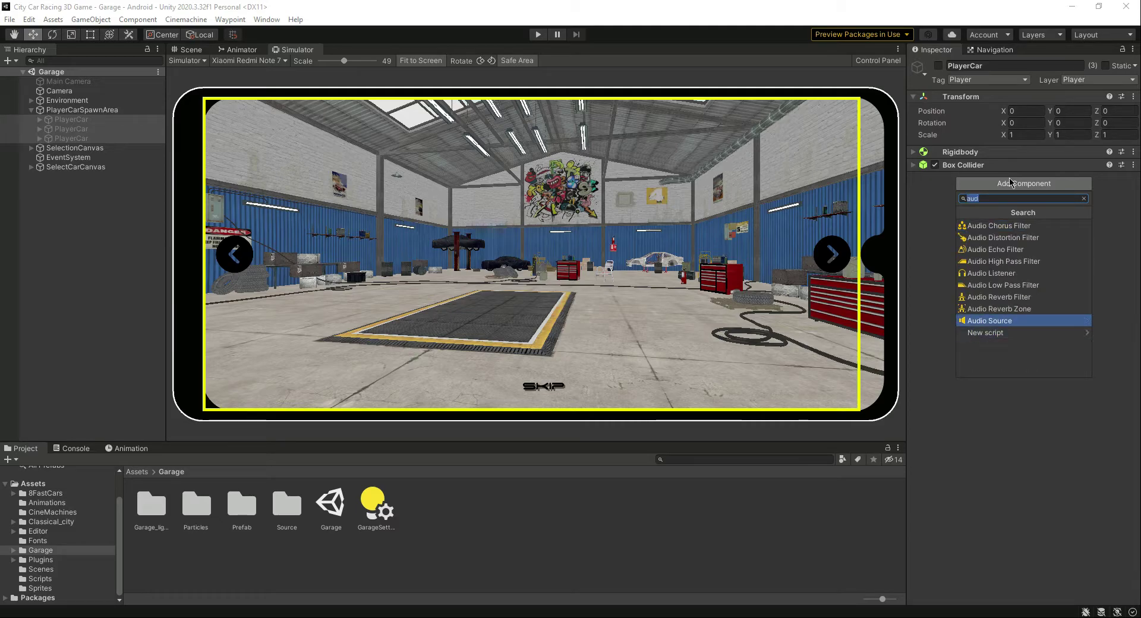
{"action": "key", "text": "Return"}
Set the three PlayerCar Audio Sources to Spatial Blend 1 and Volume about 0.444, and save the scene
{"action": "left_click", "coordinate": [79, 81]}
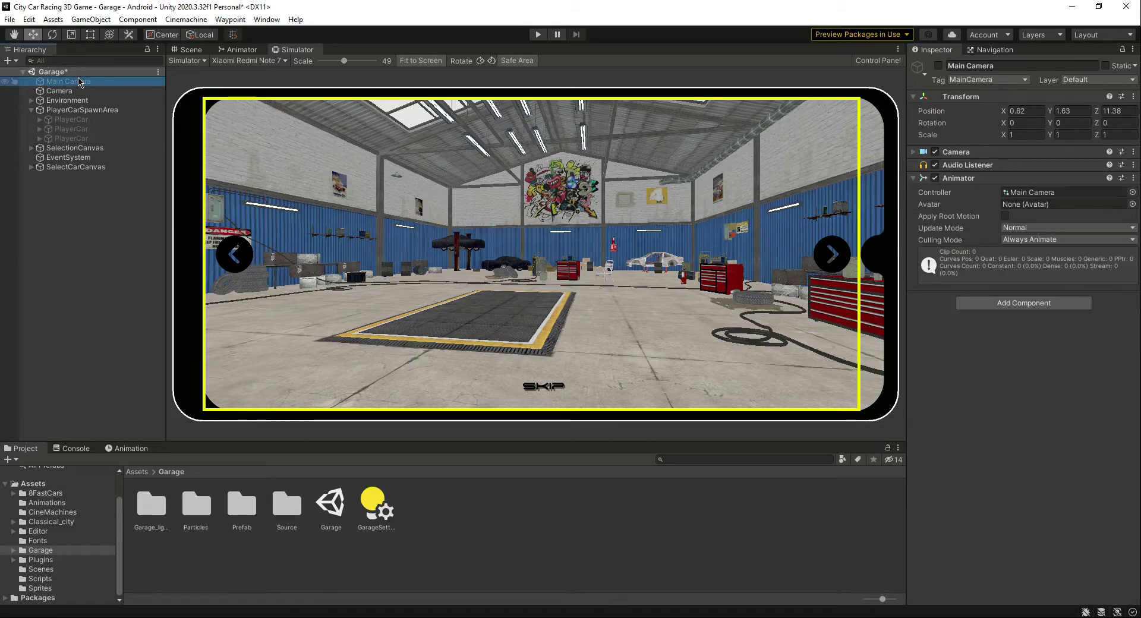
{"action": "left_click", "coordinate": [66, 91]}
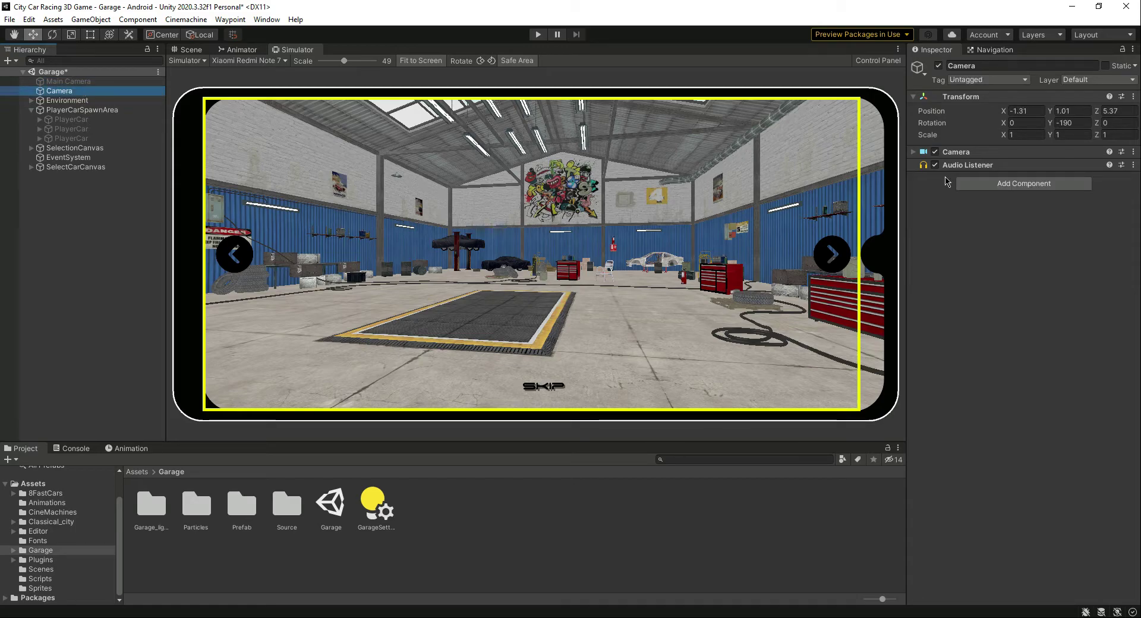
{"action": "left_click", "coordinate": [70, 82]}
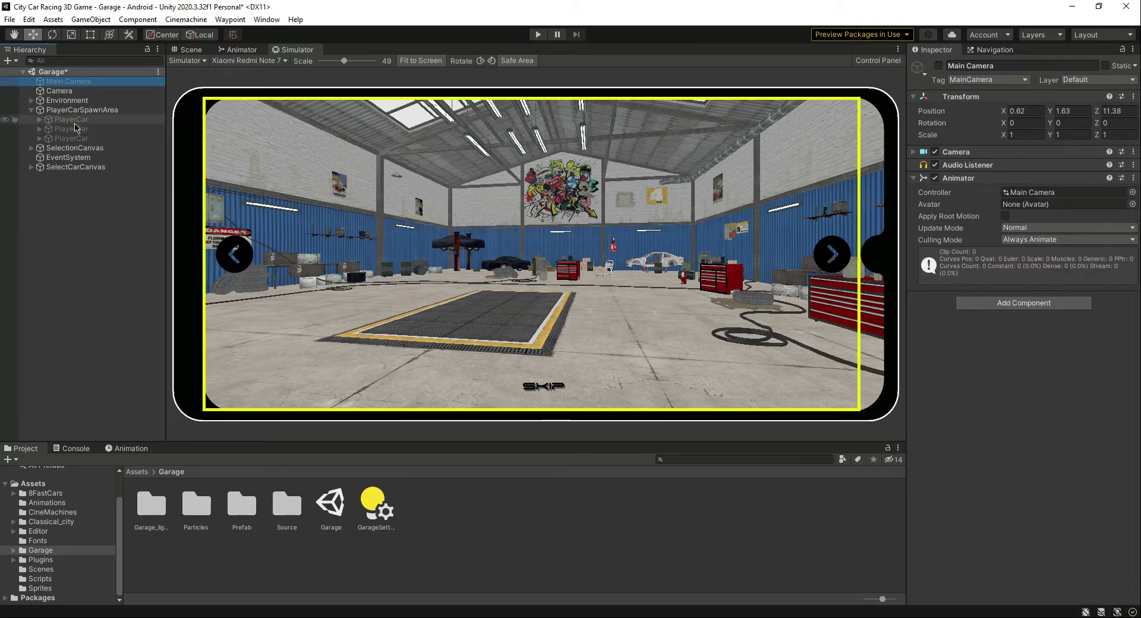
{"action": "left_click", "coordinate": [71, 119]}
{"action": "left_click", "coordinate": [71, 138], "text": "shift"}
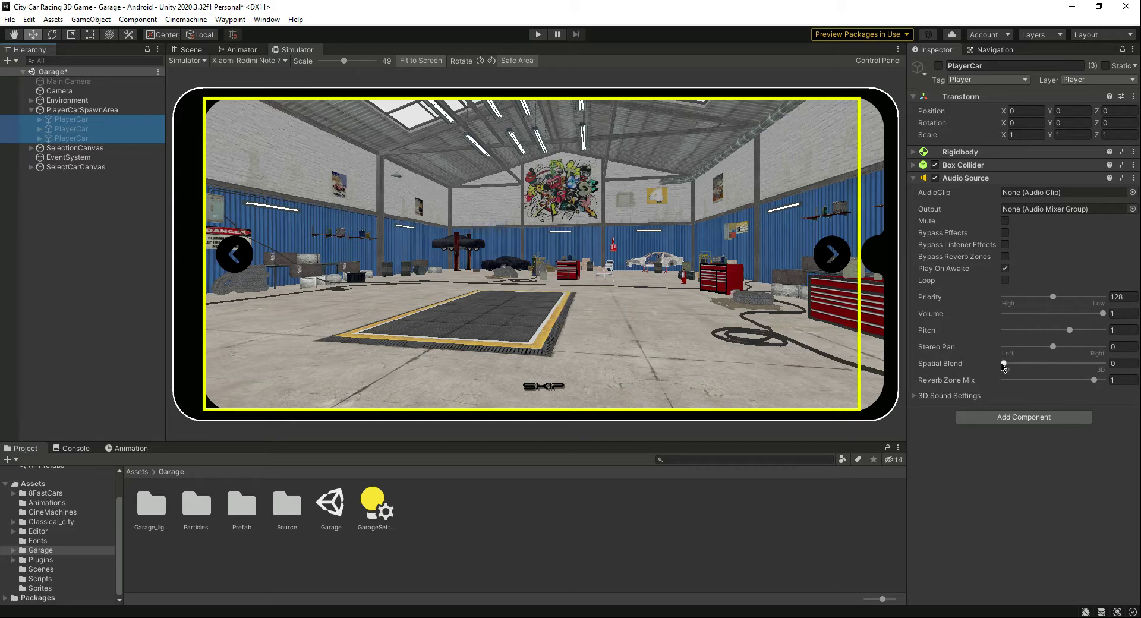
{"action": "left_click_drag", "start_coordinate": [1003, 365], "coordinate": [1104, 362]}
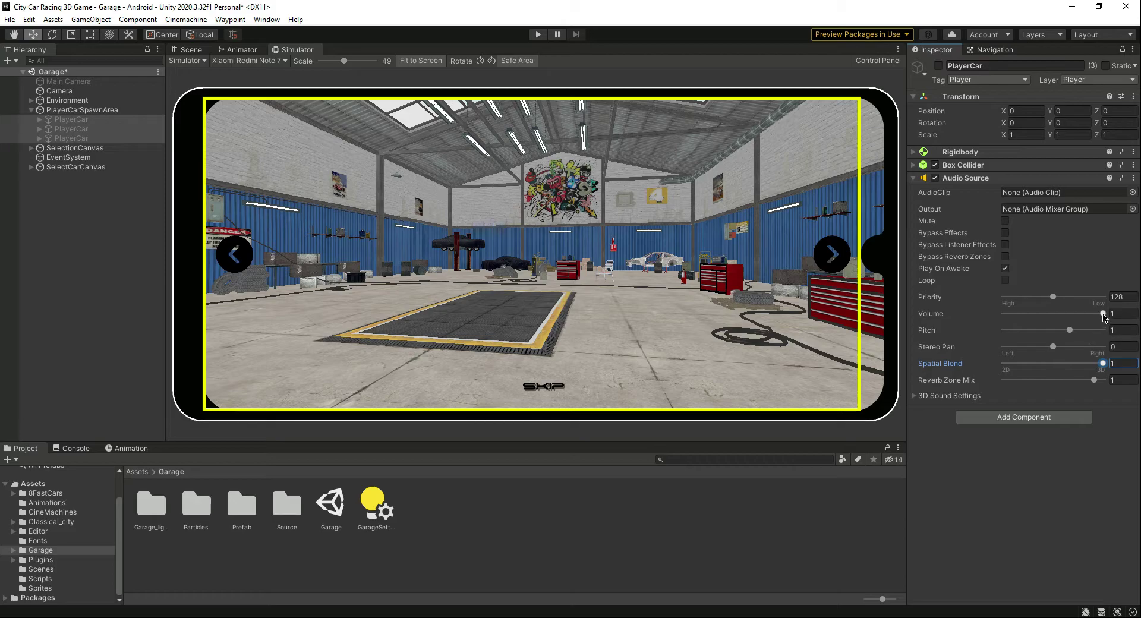
{"action": "left_click_drag", "start_coordinate": [1103, 313], "coordinate": [1032, 316]}
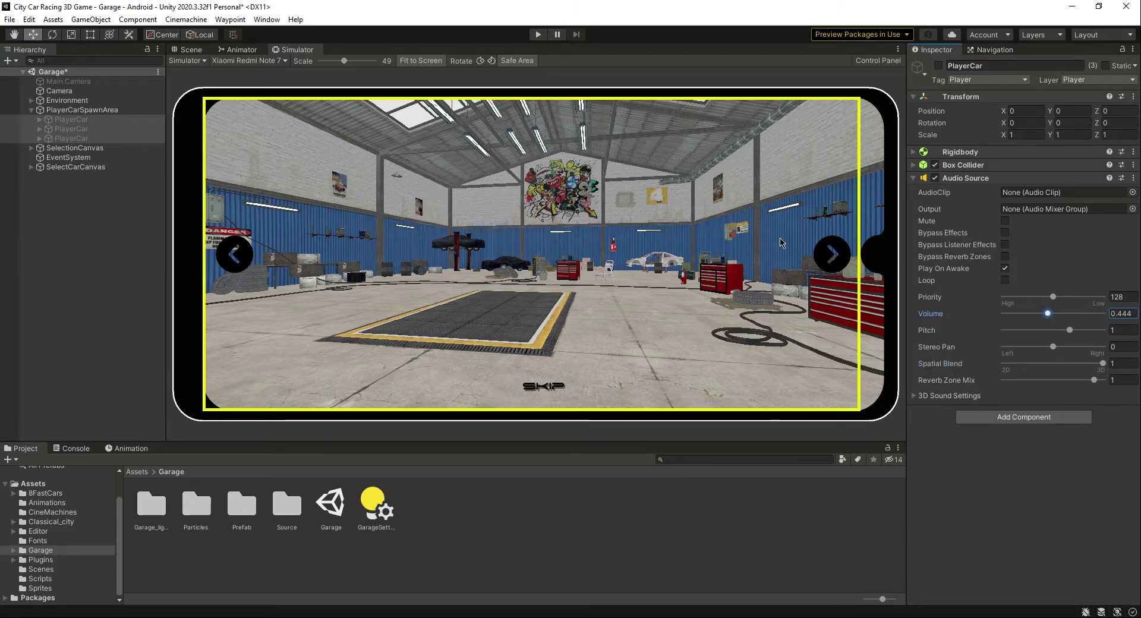
{"action": "key", "text": "ctrl+s"}
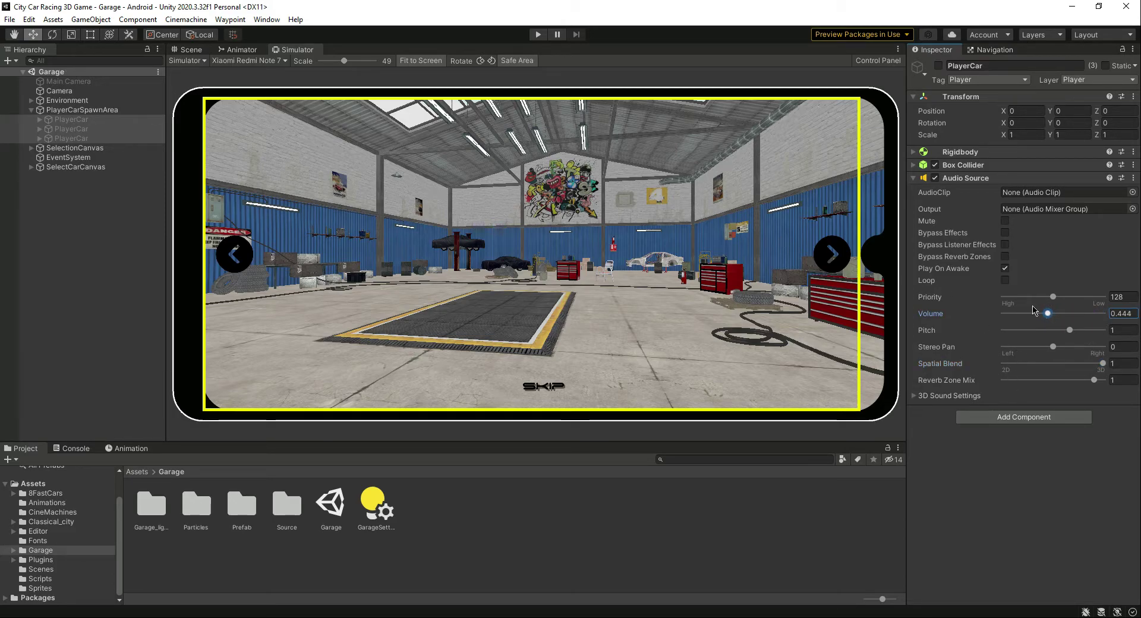
Import the desktop Audio folder with its five car sound clips into the project's Assets and open it there
{"action": "left_click", "coordinate": [1040, 478]}
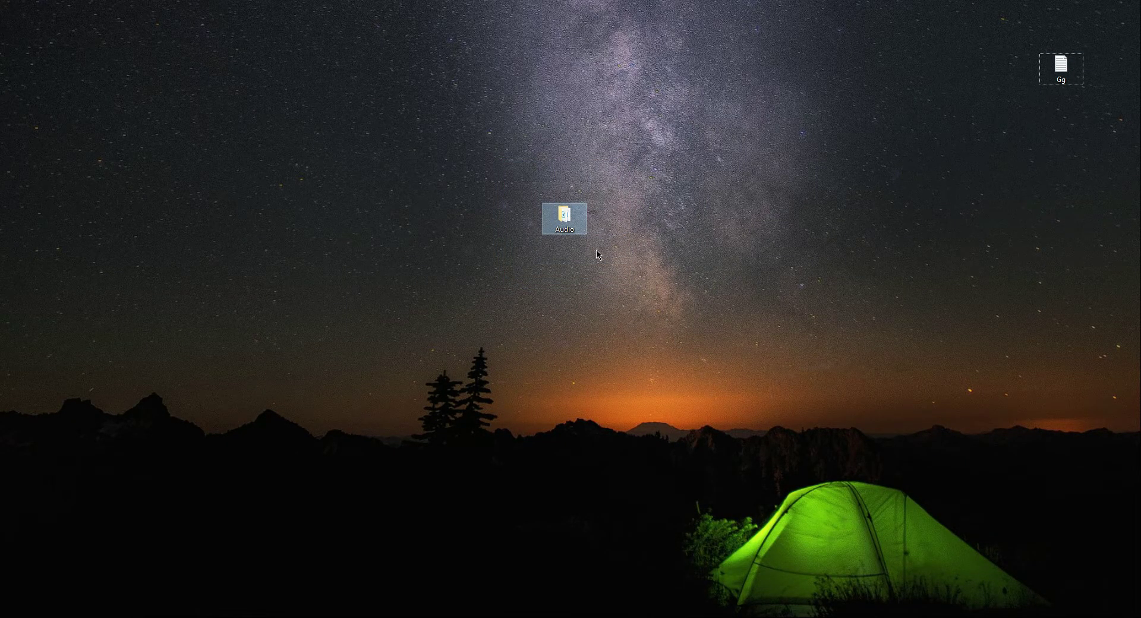
{"action": "double_click", "coordinate": [562, 215]}
{"action": "left_click_drag", "start_coordinate": [147, 172], "coordinate": [134, 76]}
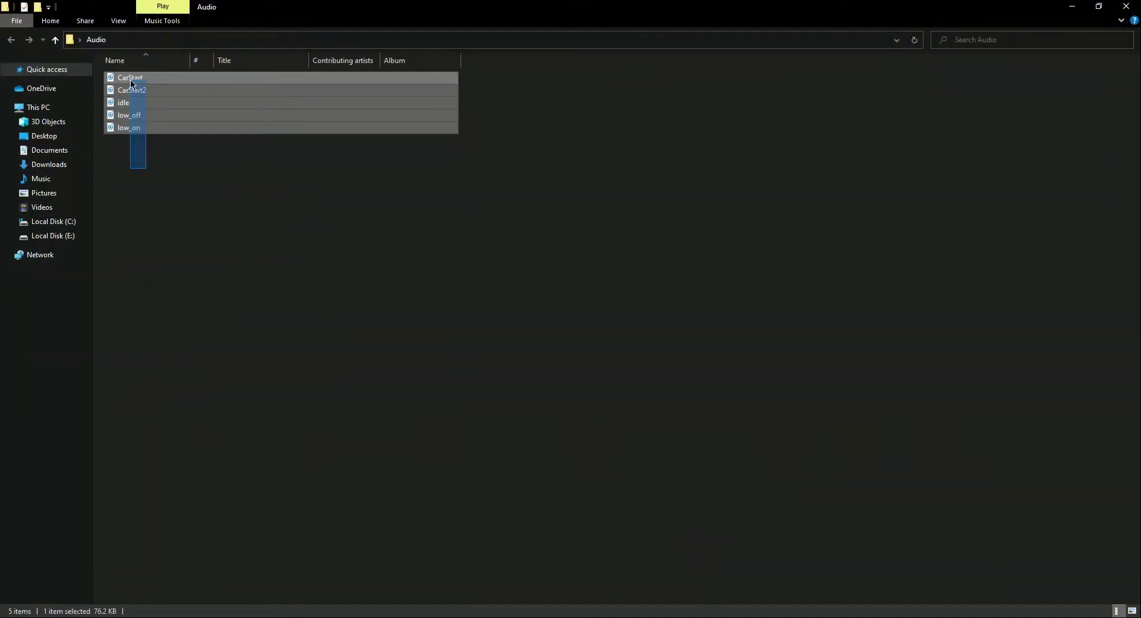
{"action": "left_click", "coordinate": [171, 208]}
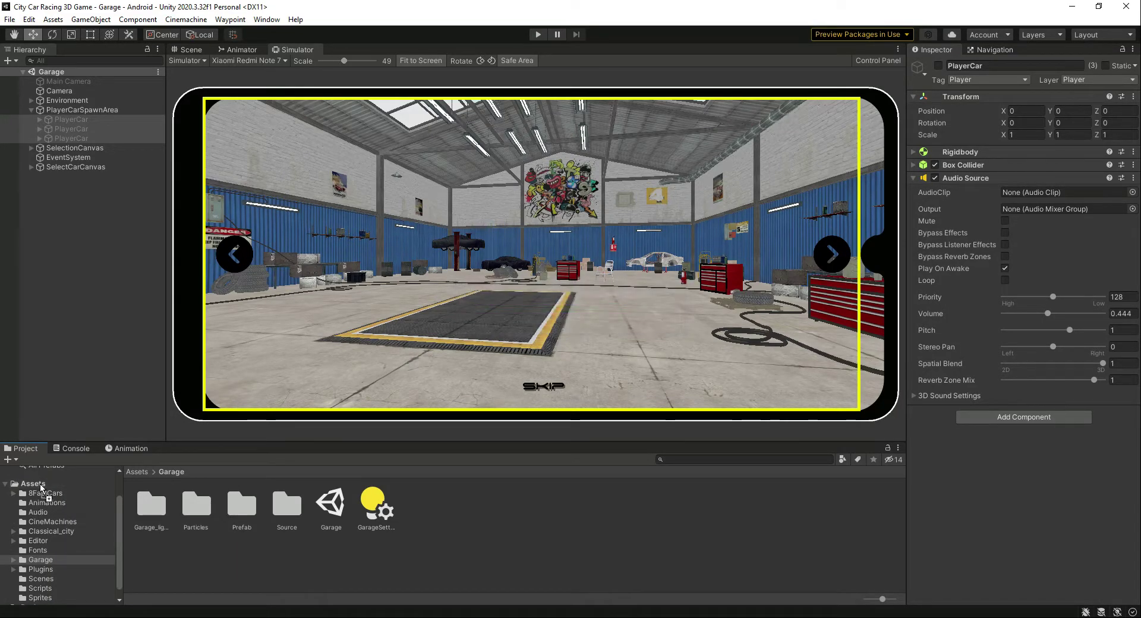
{"action": "left_click", "coordinate": [38, 512]}
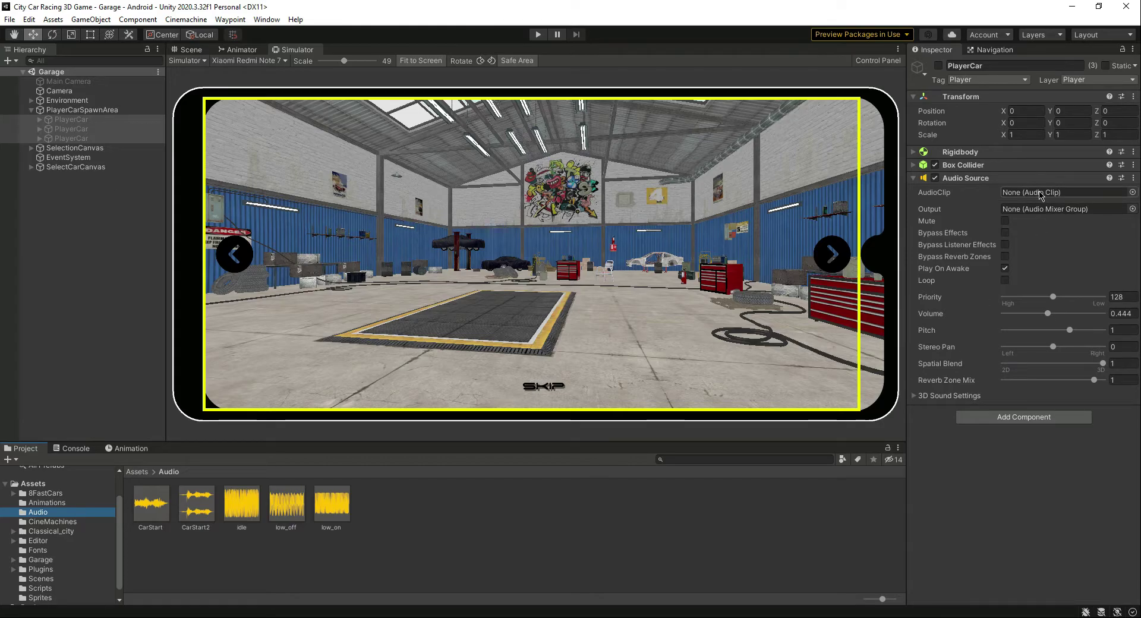
Activate all three PlayerCar objects under PlayerCarSpawnArea and save the scene
{"action": "left_click", "coordinate": [74, 120]}
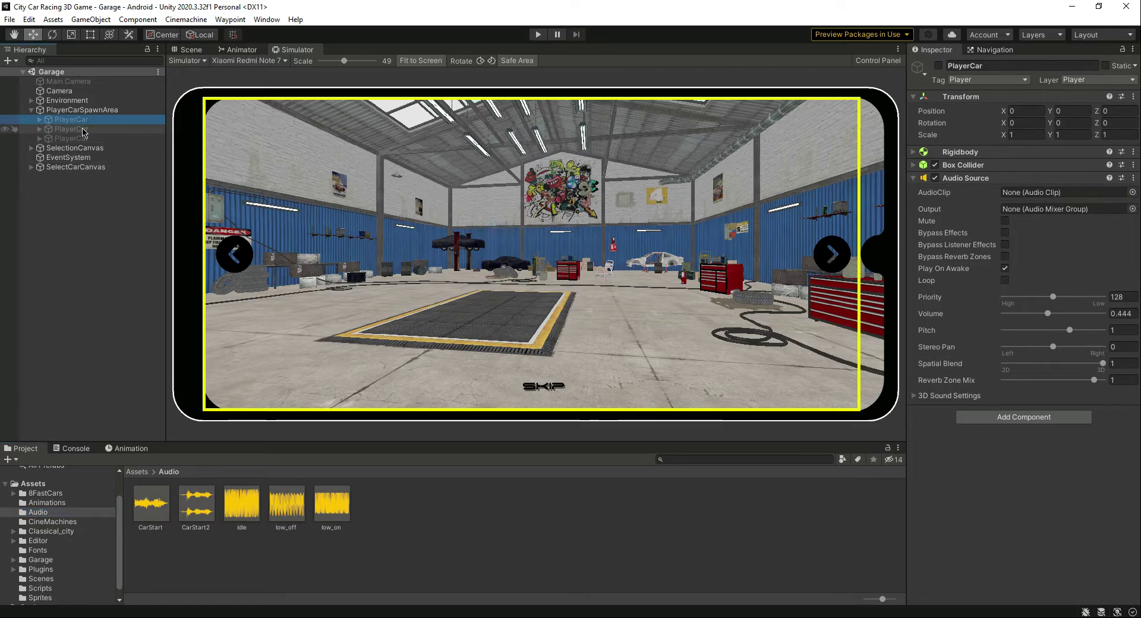
{"action": "left_click", "coordinate": [71, 139], "text": "shift"}
{"action": "left_click", "coordinate": [939, 65]}
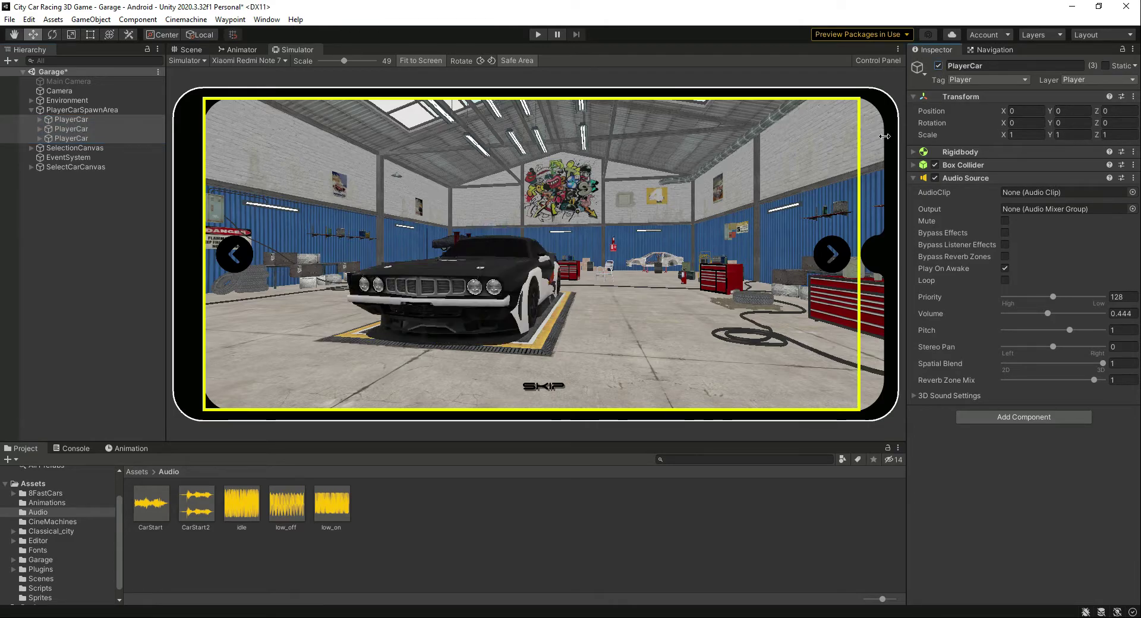
{"action": "left_click", "coordinate": [76, 121]}
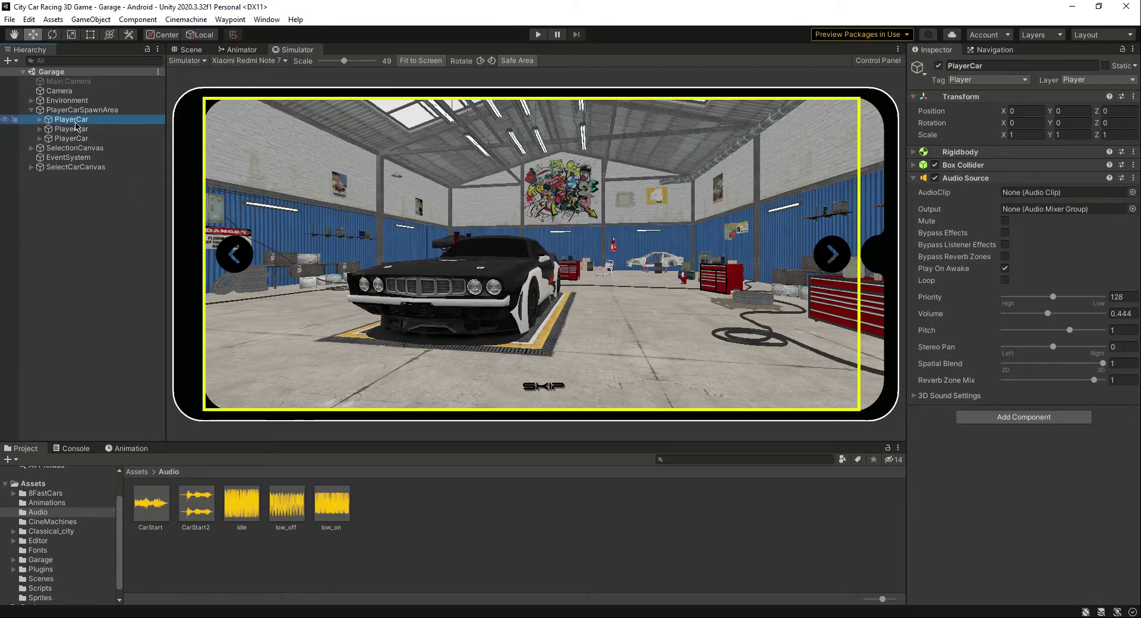
{"action": "left_click", "coordinate": [938, 65]}
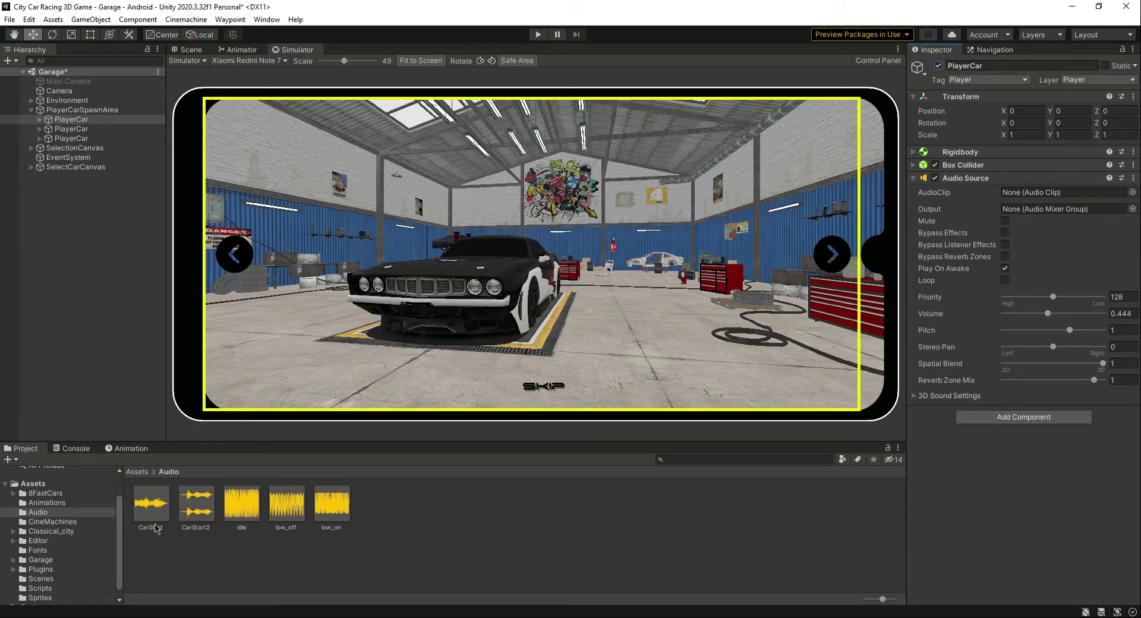
Preview the CarStart2 clip and assign it as the AudioClip of the first PlayerCar's Audio Source
{"action": "left_click", "coordinate": [196, 507]}
{"action": "left_click", "coordinate": [1092, 427]}
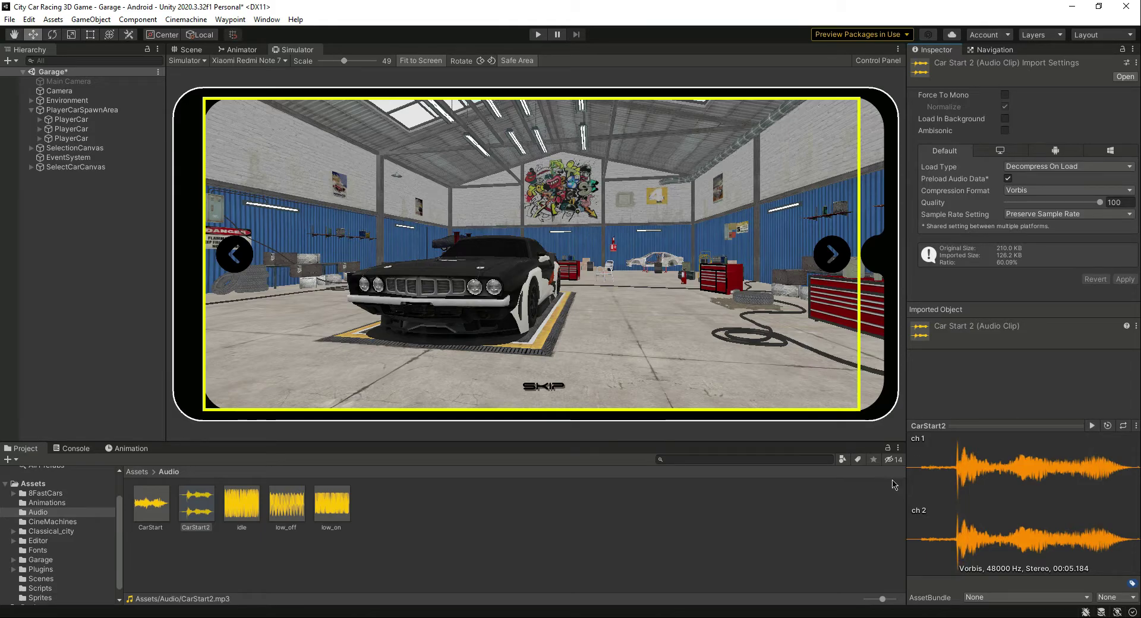
{"action": "left_click", "coordinate": [67, 120]}
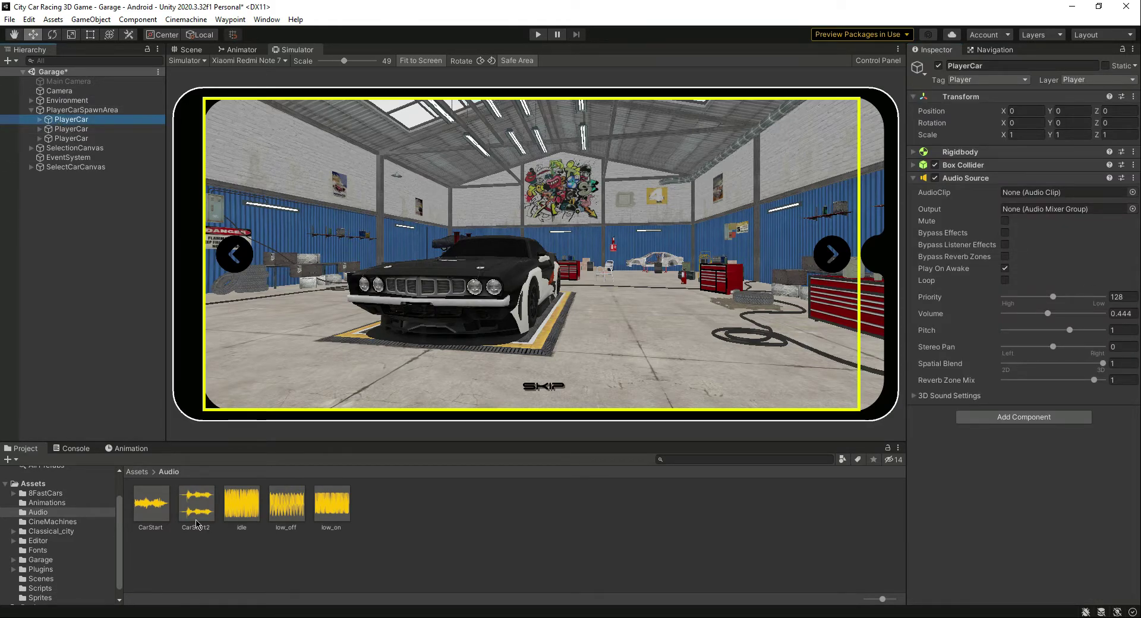
{"action": "left_click_drag", "start_coordinate": [198, 518], "coordinate": [1058, 195]}
Assign CarStart2 to the third PlayerCar's Audio Source and CarStart to the second PlayerCar's, and save the scene
{"action": "left_click", "coordinate": [71, 129]}
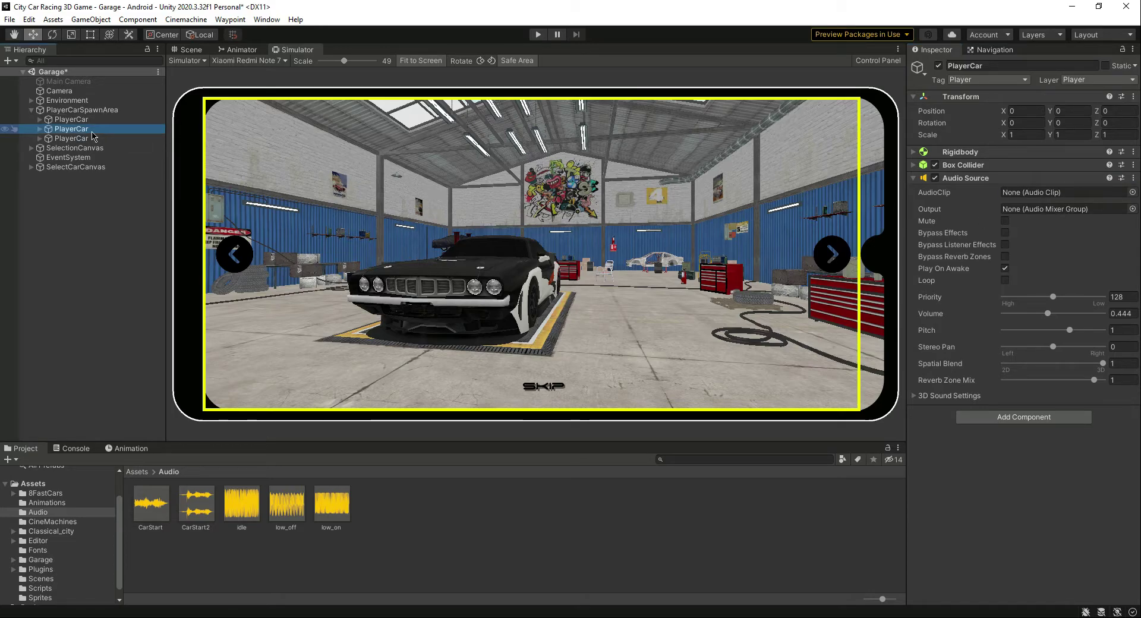
{"action": "left_click", "coordinate": [71, 138]}
{"action": "left_click_drag", "start_coordinate": [197, 505], "coordinate": [1058, 195]}
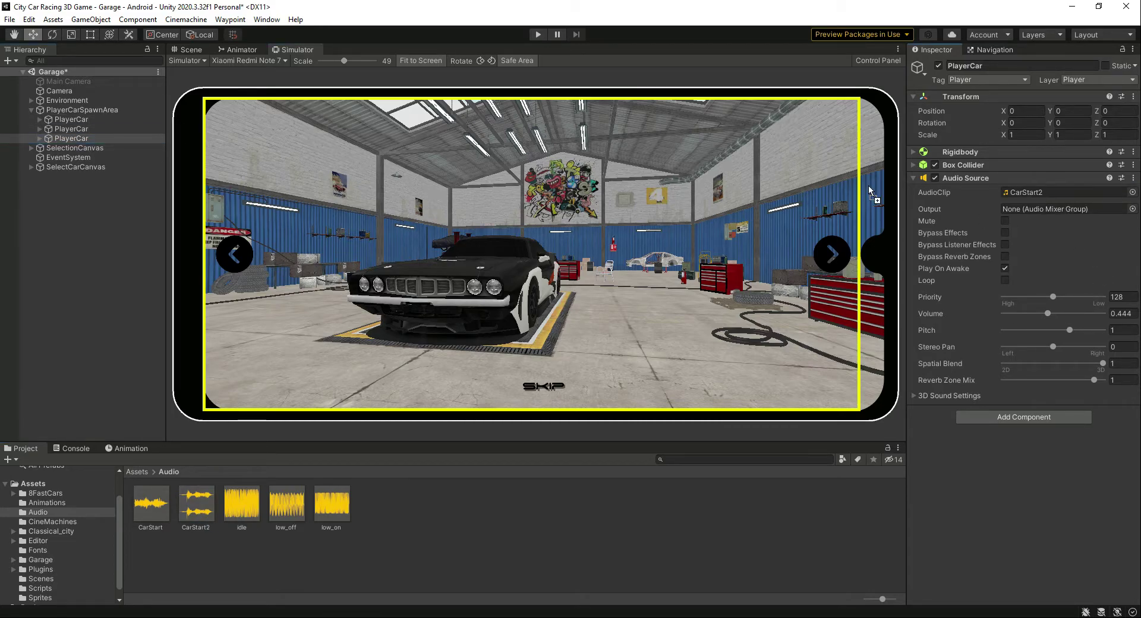
{"action": "left_click", "coordinate": [78, 129]}
{"action": "left_click_drag", "start_coordinate": [152, 502], "coordinate": [1054, 194]}
{"action": "key", "text": "ctrl+s"}
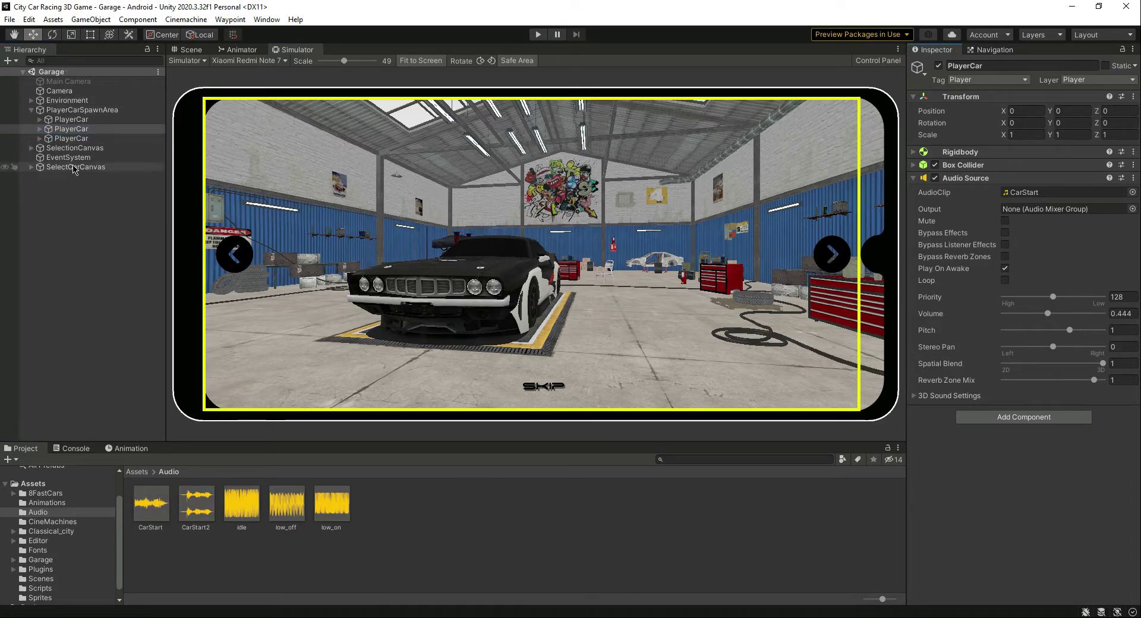
Deactivate all three PlayerCar objects, save the scene, and collapse PlayerCarSpawnArea
{"action": "left_click", "coordinate": [71, 119]}
{"action": "left_click", "coordinate": [88, 129], "text": "ctrl"}
{"action": "left_click", "coordinate": [74, 138], "text": "ctrl"}
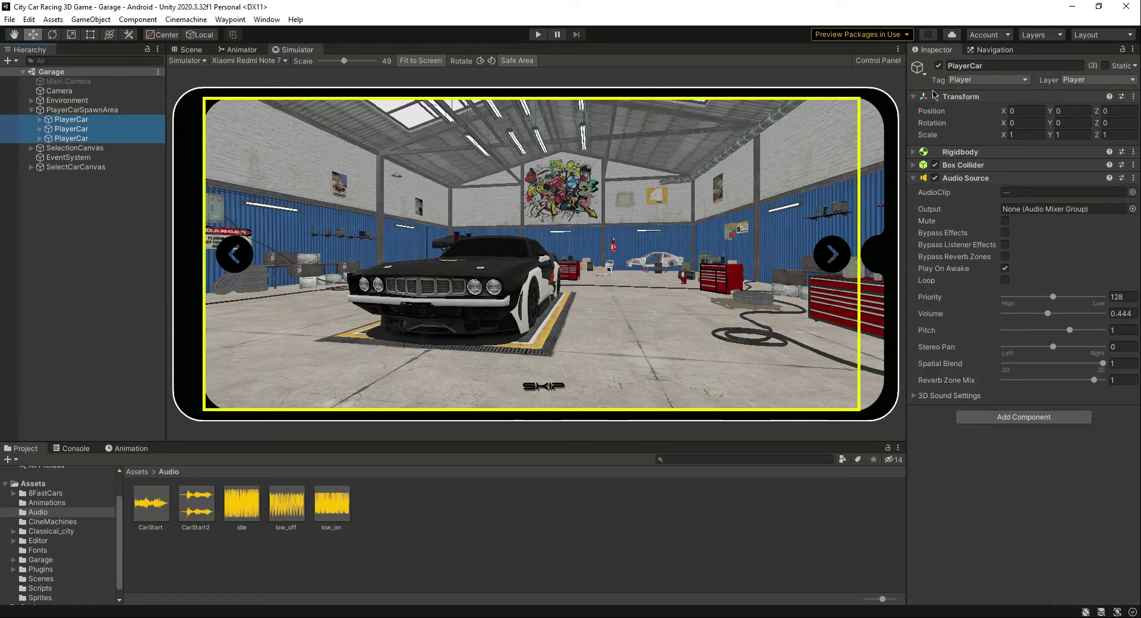
{"action": "left_click", "coordinate": [939, 66]}
{"action": "key", "text": "ctrl+s"}
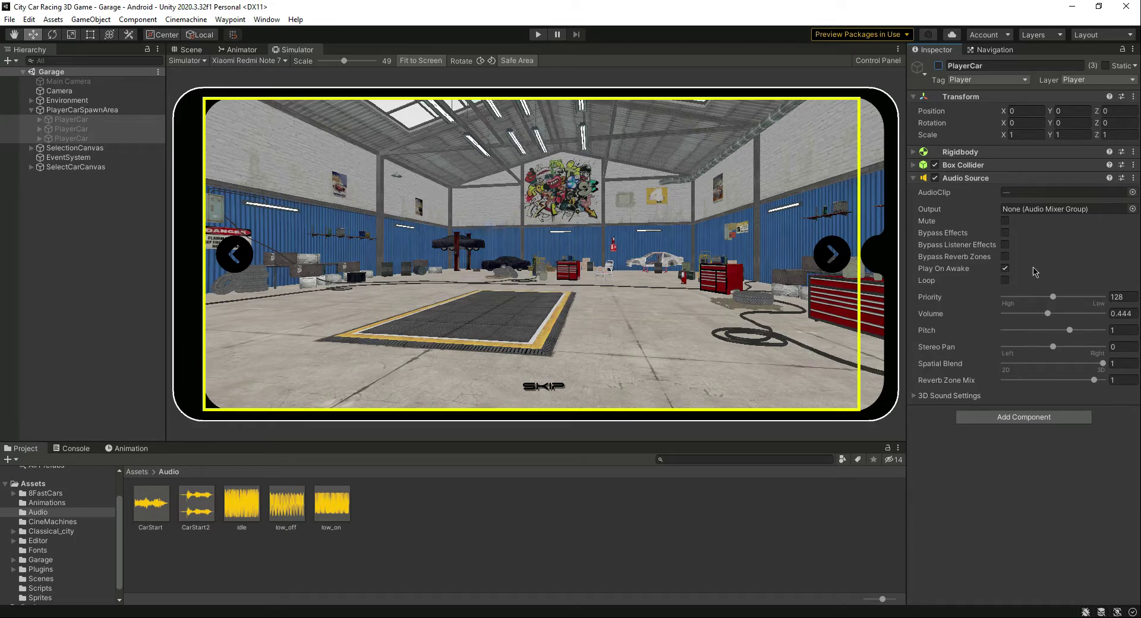
{"action": "left_click", "coordinate": [112, 208]}
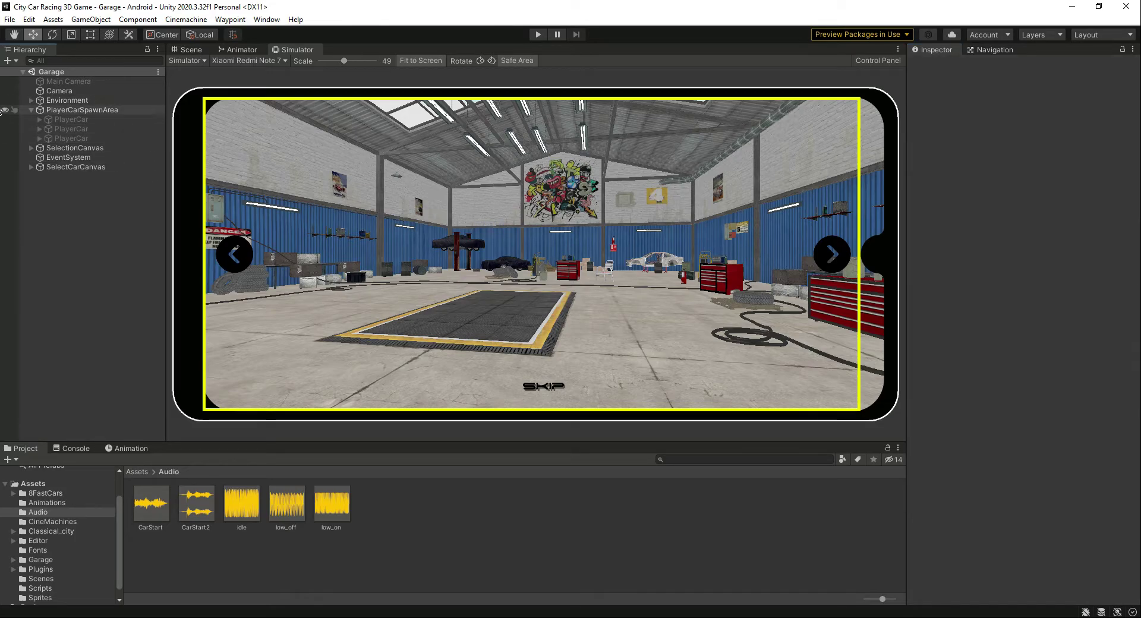
{"action": "left_click", "coordinate": [31, 110]}
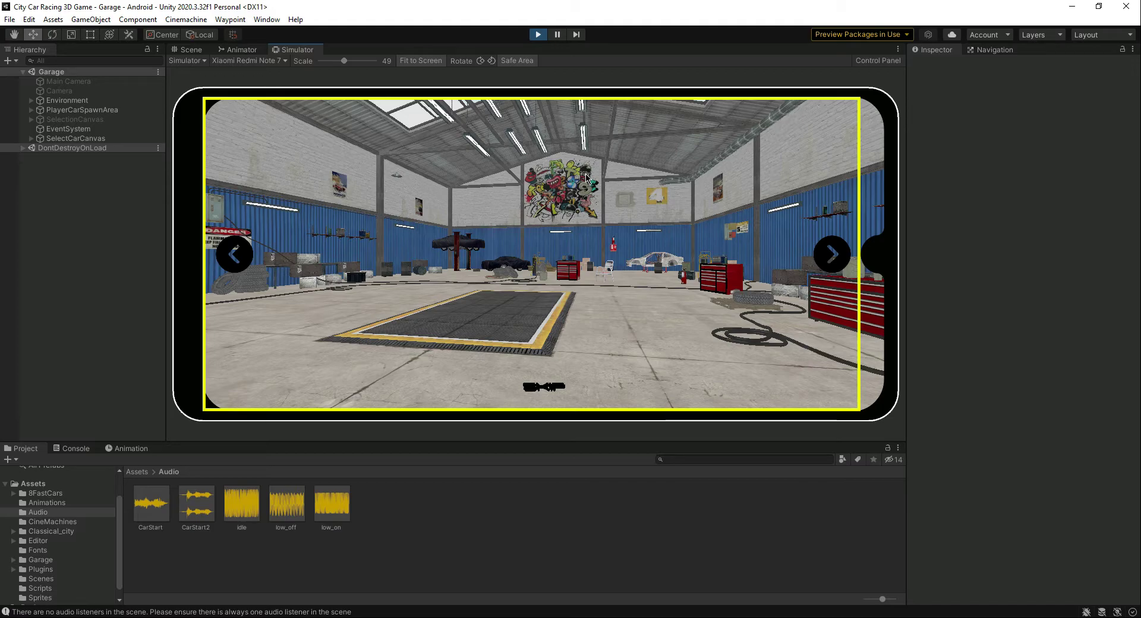
Stop the test run, check the message logged in the console, and clear the log
{"action": "key", "text": "ctrl+p"}
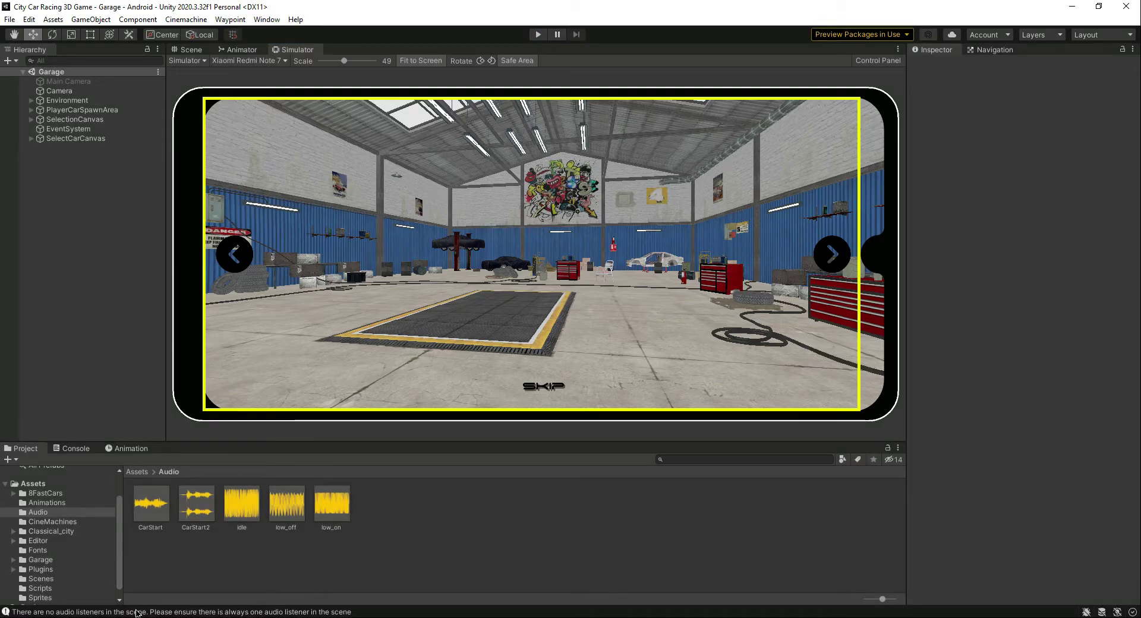
{"action": "left_click", "coordinate": [141, 610]}
{"action": "scroll", "coordinate": [145, 540], "scroll_direction": "up", "scroll_amount": 1}
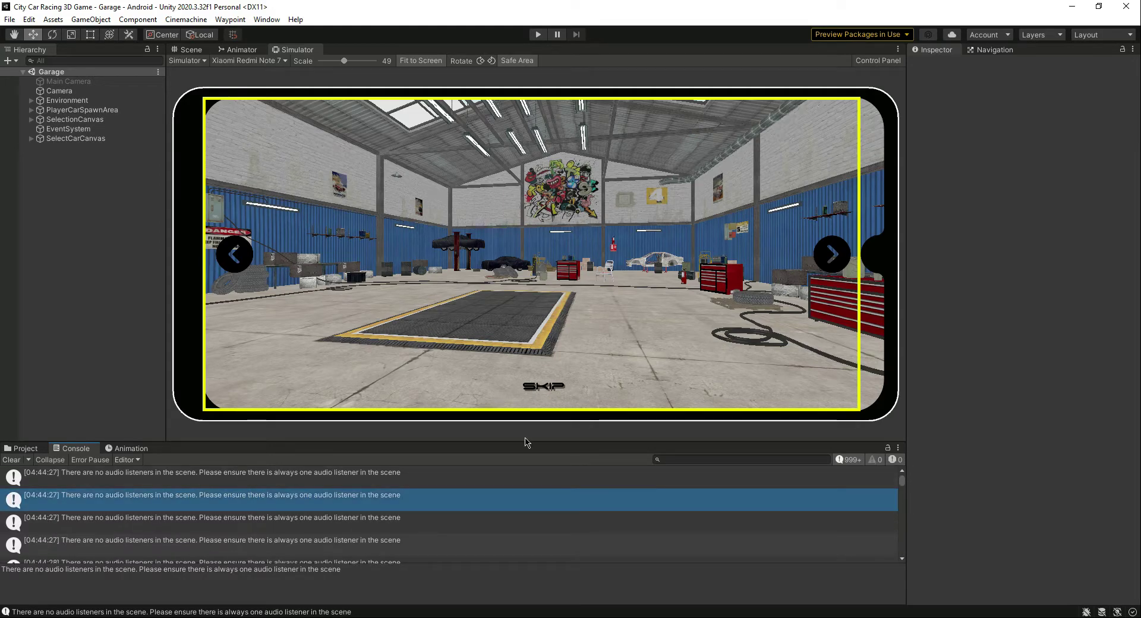
{"action": "left_click", "coordinate": [11, 460]}
{"action": "left_click", "coordinate": [24, 449]}
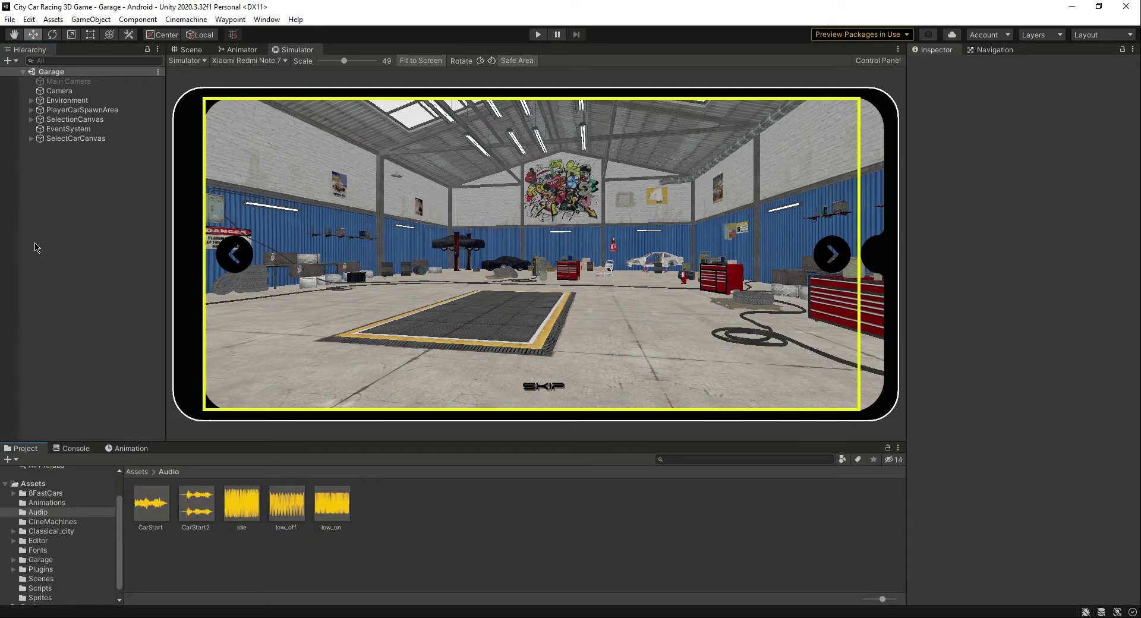
Deactivate the secondary Camera object, activate Main Camera, and save the scene
{"action": "left_click", "coordinate": [68, 81]}
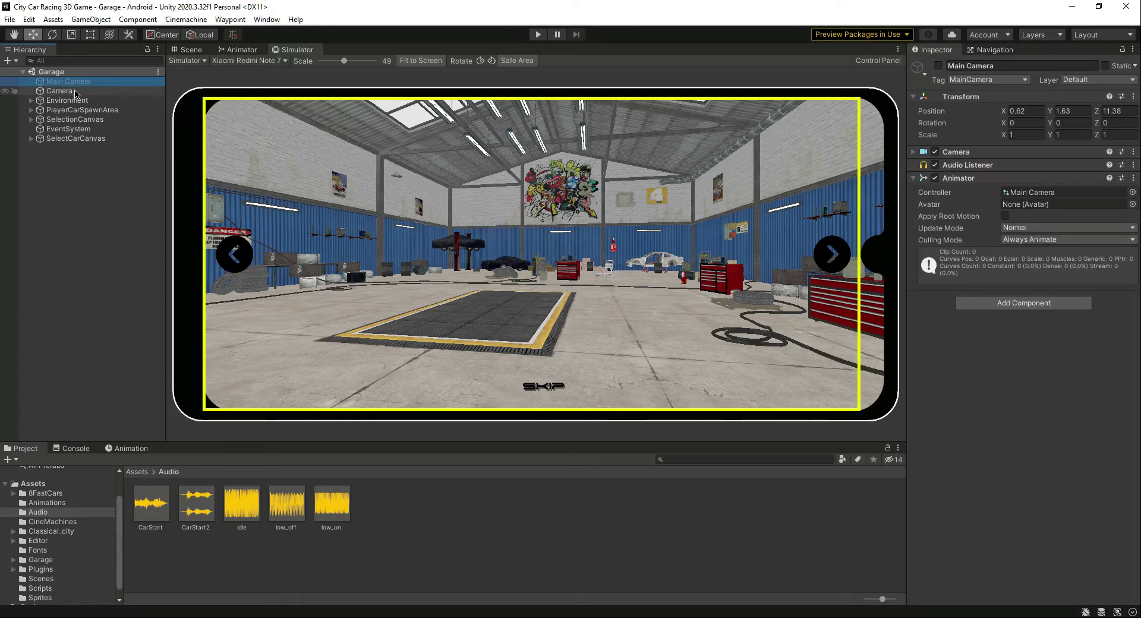
{"action": "left_click", "coordinate": [80, 91]}
{"action": "left_click", "coordinate": [939, 65]}
{"action": "left_click", "coordinate": [68, 81]}
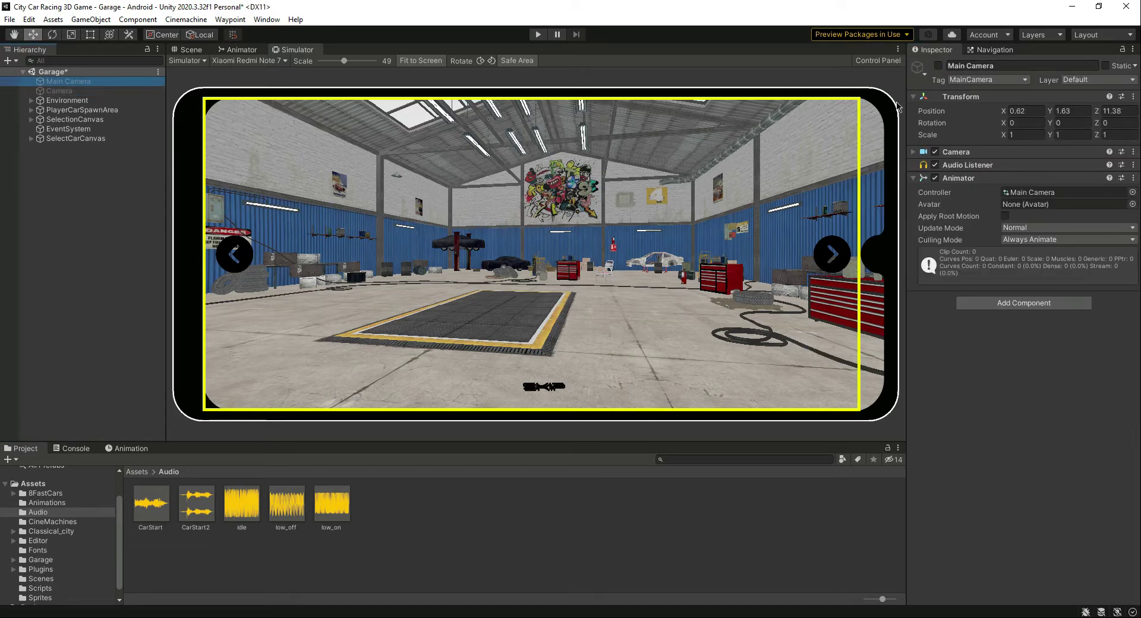
{"action": "left_click", "coordinate": [938, 65]}
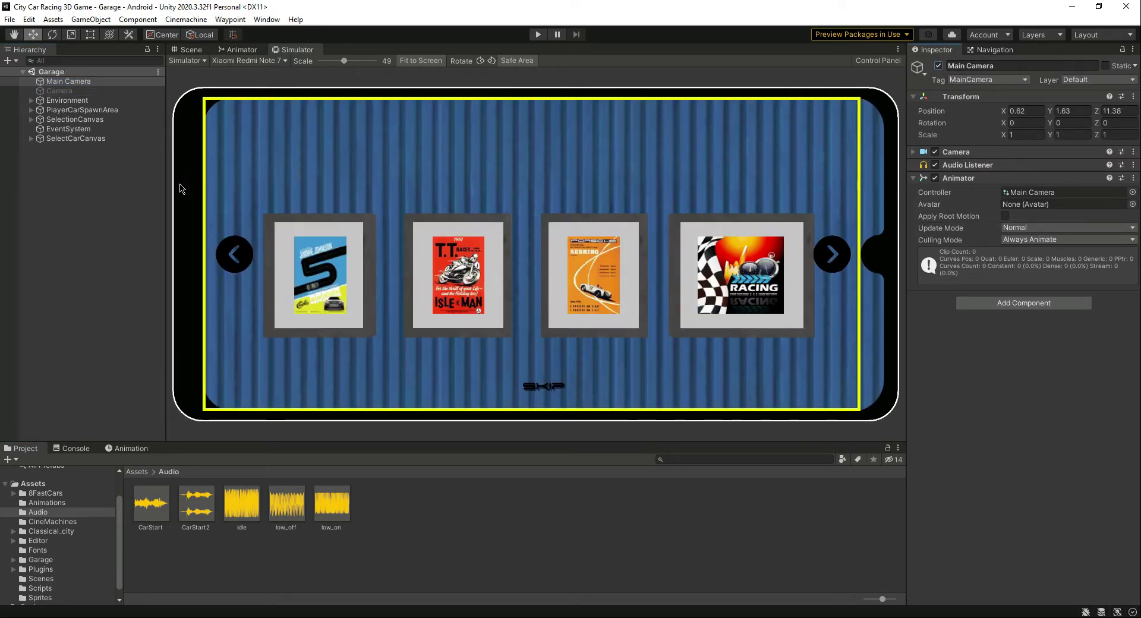
Remove the Audio Listener component from the secondary Camera object
{"action": "left_click", "coordinate": [59, 91]}
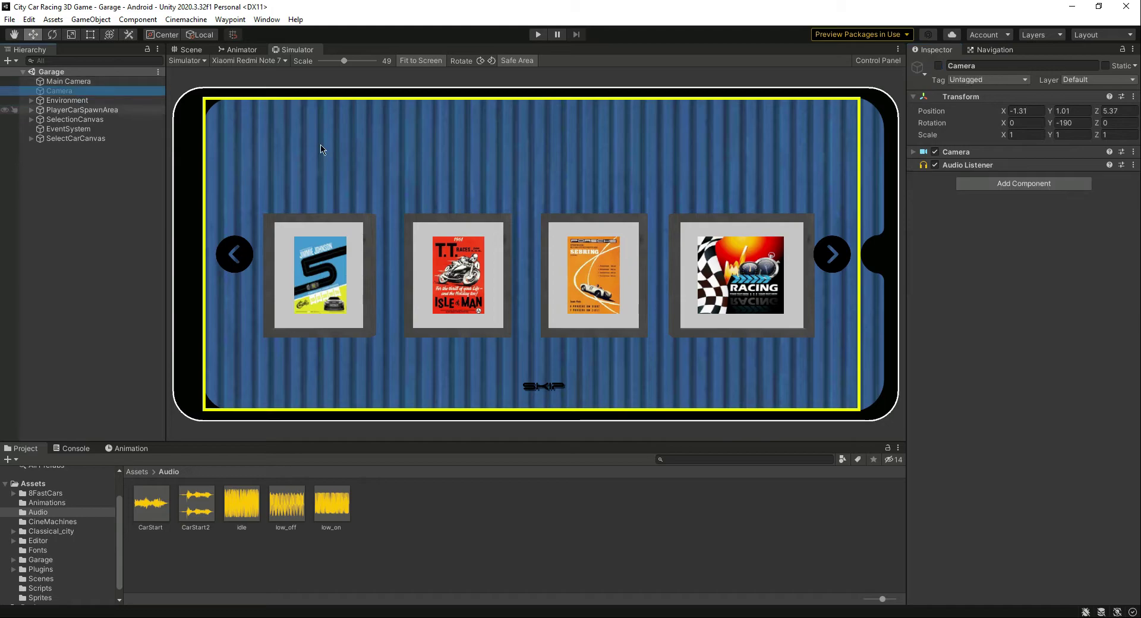
{"action": "left_click", "coordinate": [1133, 165]}
{"action": "left_click", "coordinate": [1062, 222]}
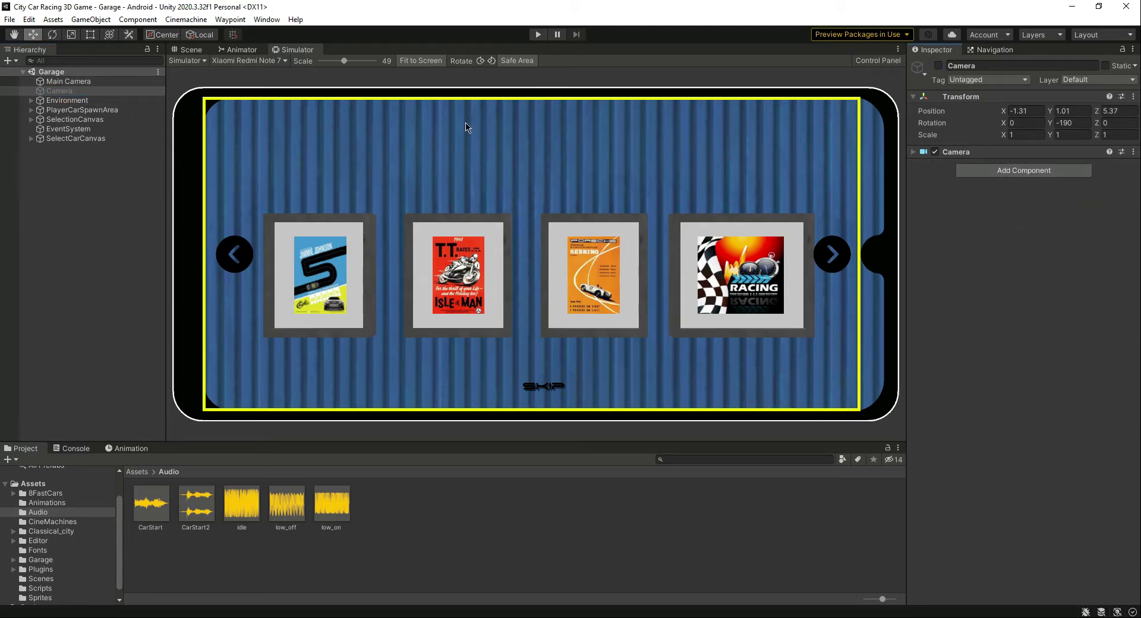
{"action": "left_click", "coordinate": [85, 192]}
Test the scene by skipping the intro and switching to the next car, check and clear the console, and stop the run
{"action": "left_click", "coordinate": [538, 35]}
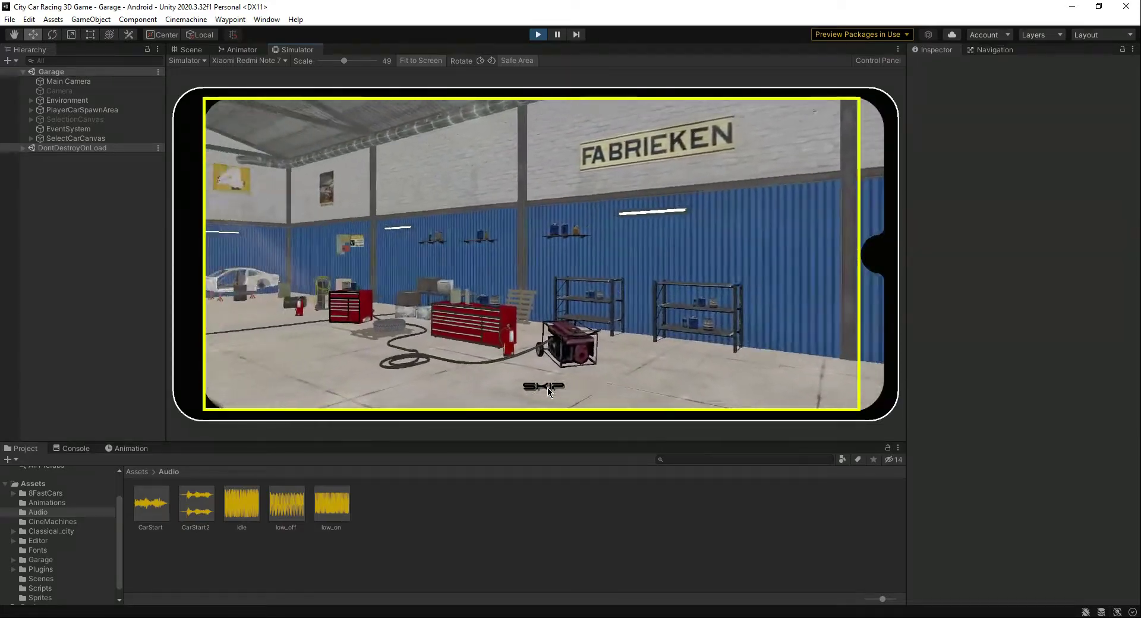
{"action": "left_click", "coordinate": [546, 387]}
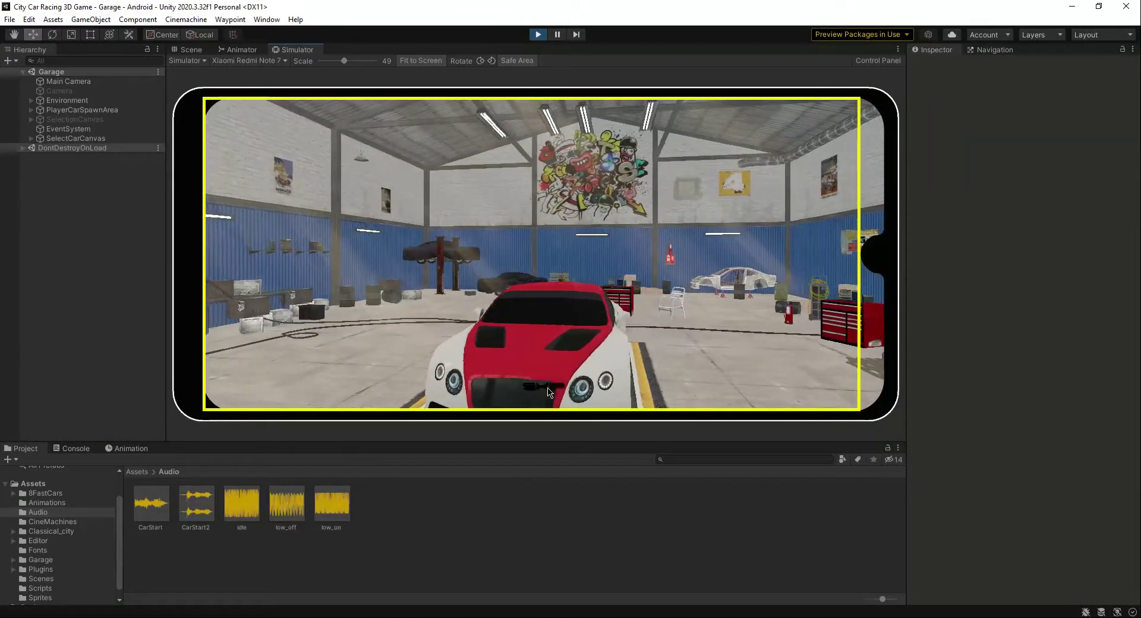
{"action": "left_click", "coordinate": [832, 259]}
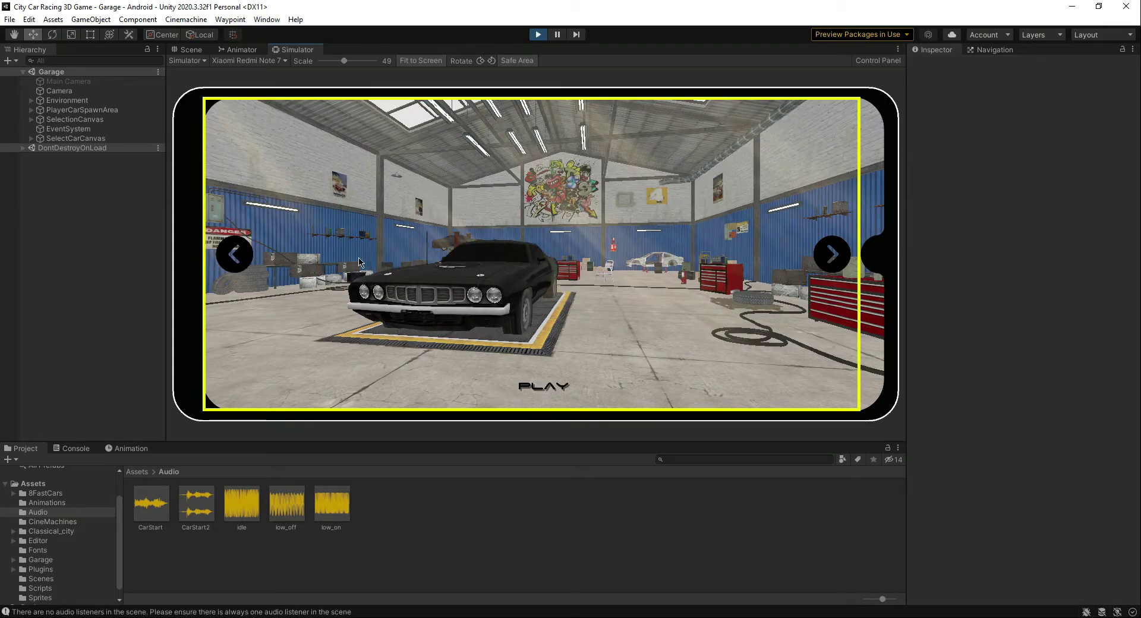
{"action": "left_click", "coordinate": [240, 613]}
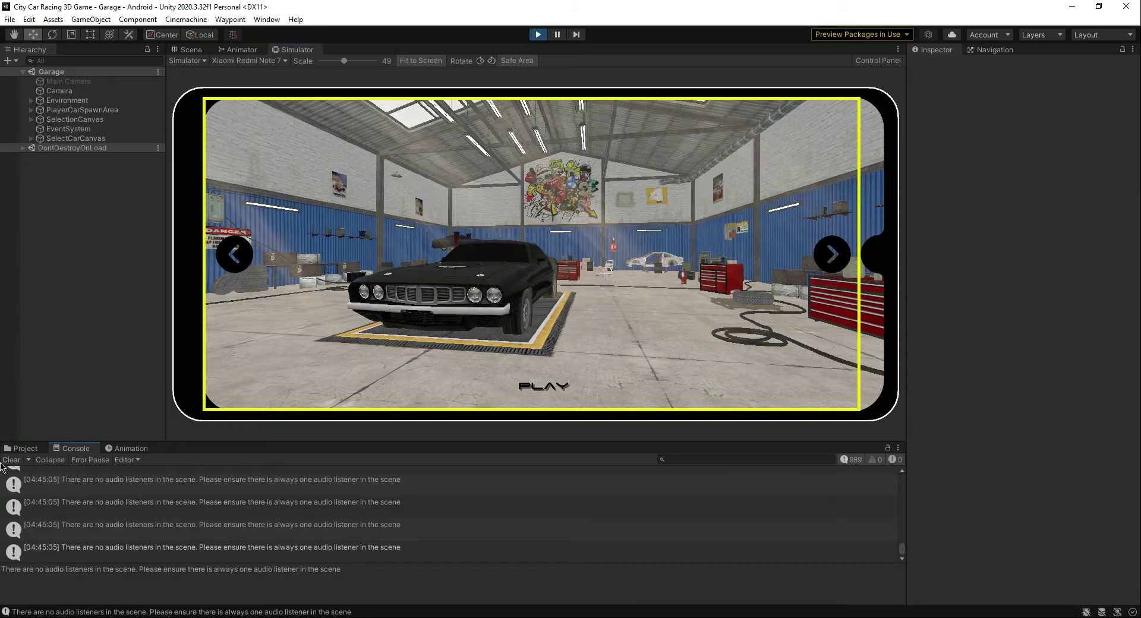
{"action": "left_click", "coordinate": [21, 449]}
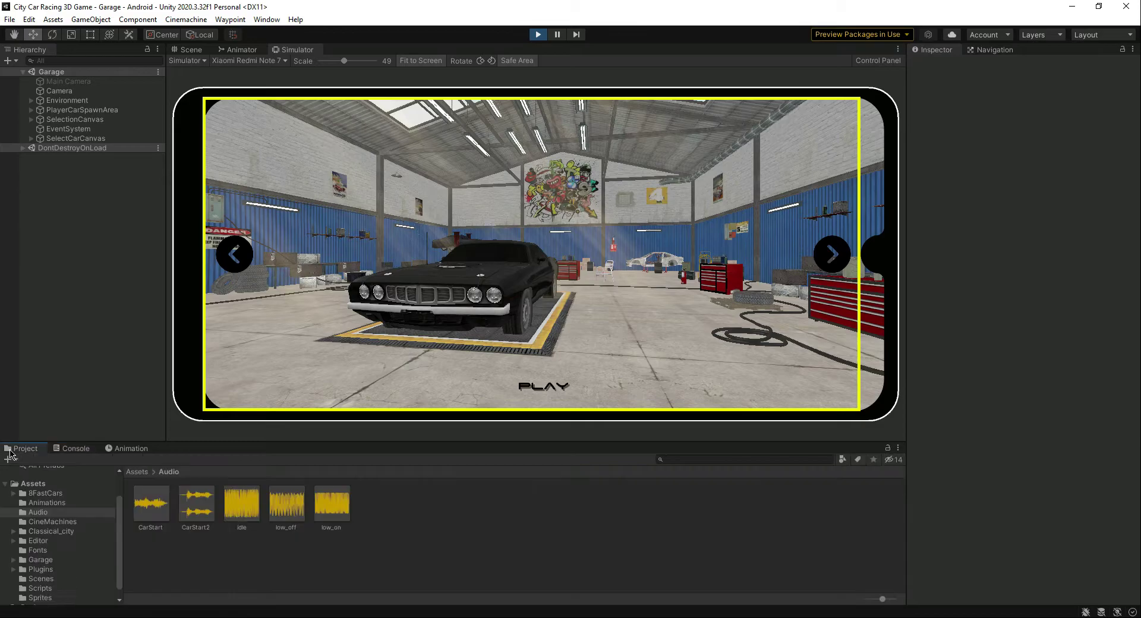
{"action": "left_click", "coordinate": [539, 35]}
Add an Audio Listener component to the secondary Camera object
{"action": "left_click", "coordinate": [60, 91]}
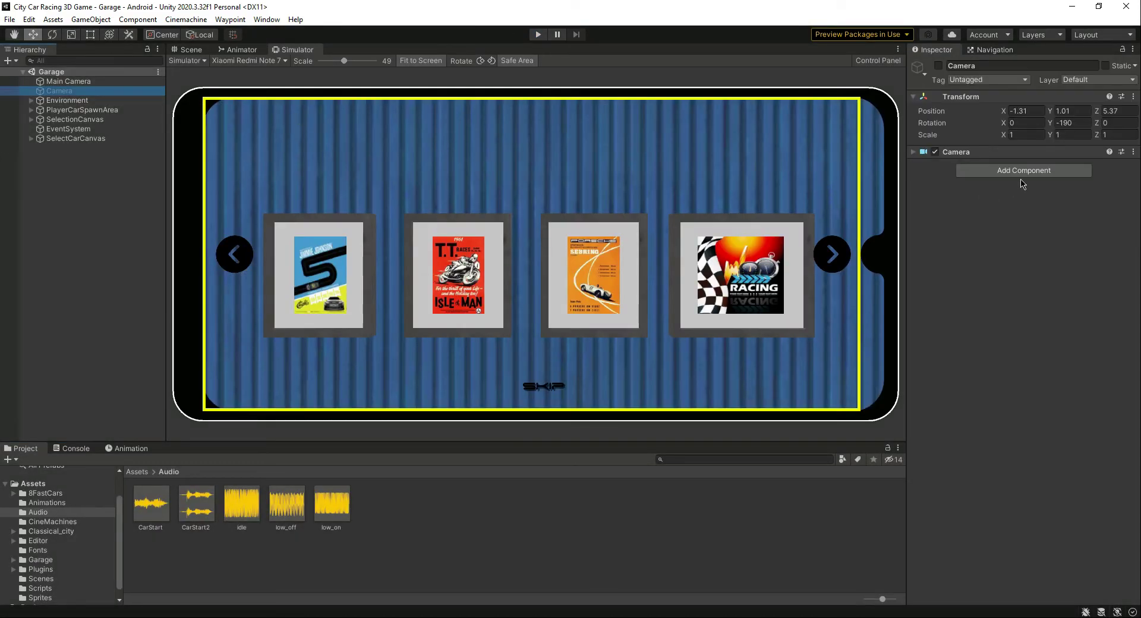
{"action": "left_click", "coordinate": [1024, 171]}
{"action": "left_click", "coordinate": [1023, 260]}
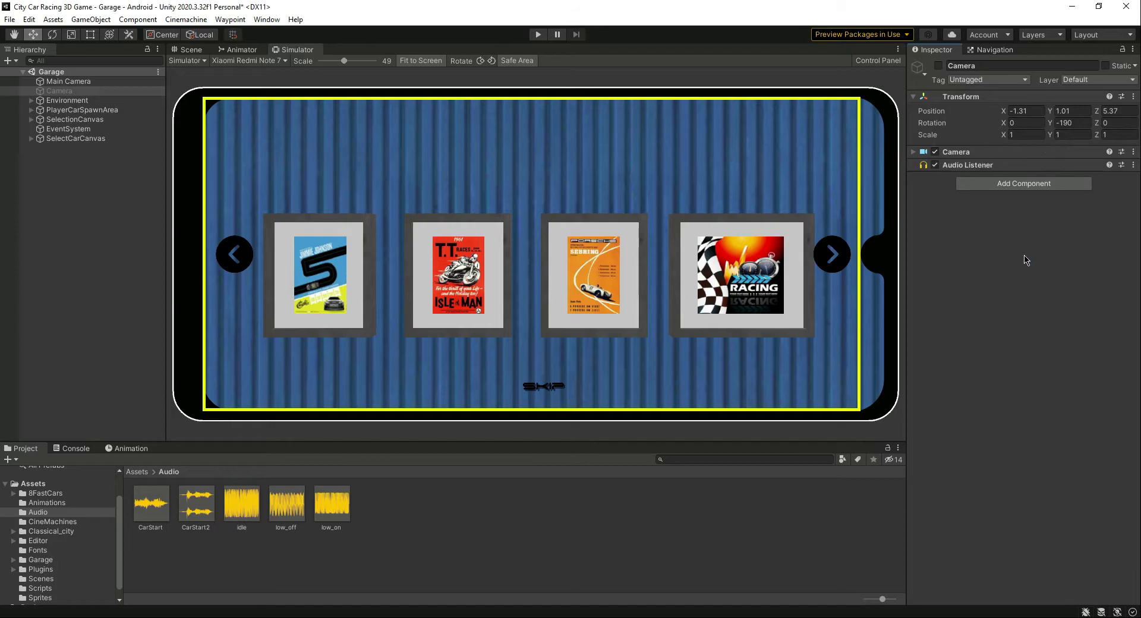
Run the Garage scene again, skip the intro animation, and switch to the next car to test its sound
{"action": "left_click", "coordinate": [537, 36]}
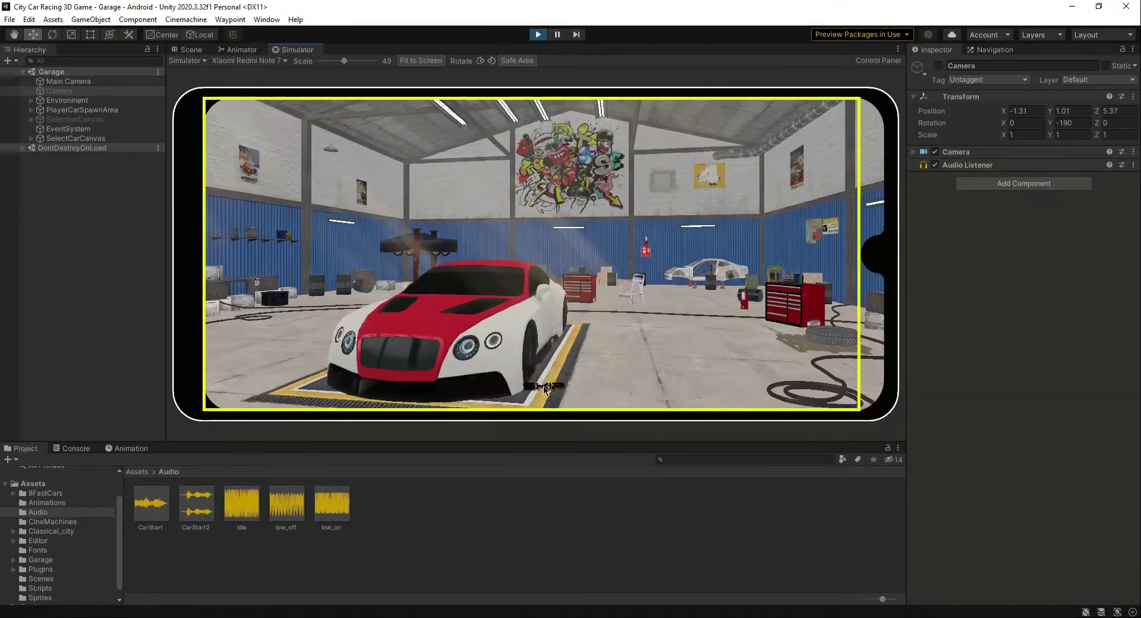
{"action": "left_click", "coordinate": [544, 388]}
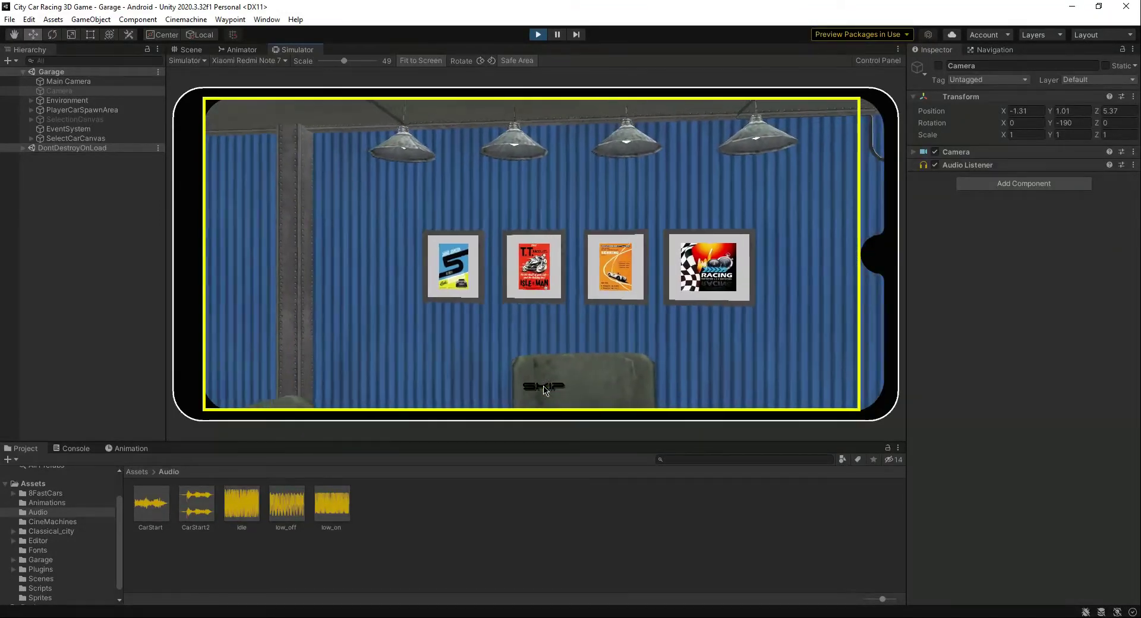
{"action": "left_click", "coordinate": [832, 255]}
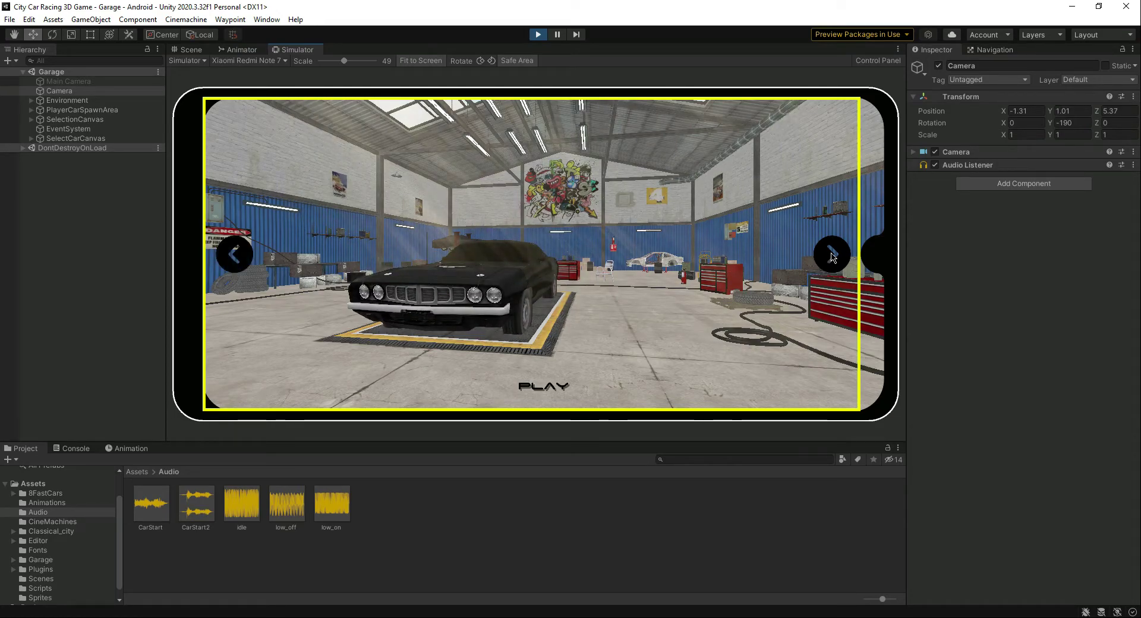
Test the garage by switching forward one car and back two, launch the race with the selected car, and stop the run
{"action": "left_click", "coordinate": [832, 255]}
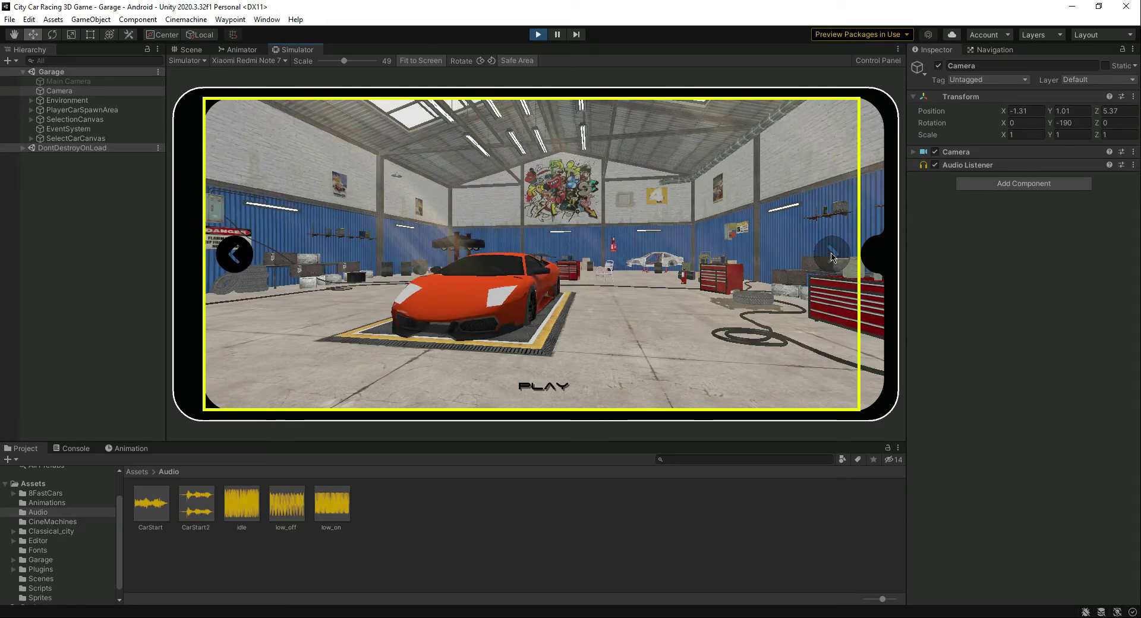
{"action": "left_click", "coordinate": [238, 260]}
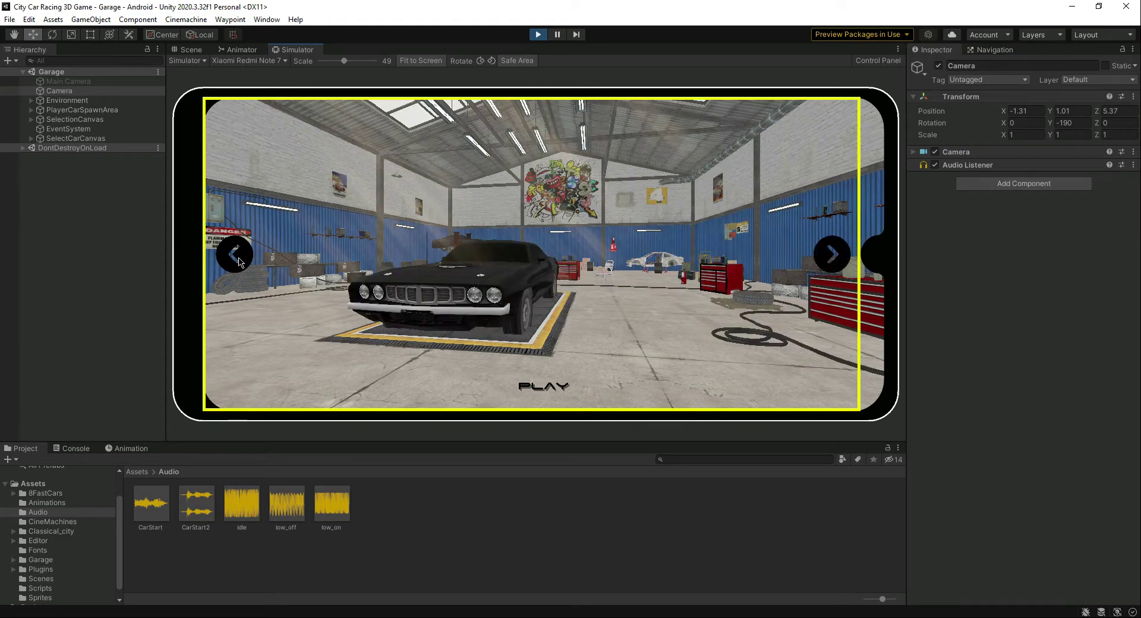
{"action": "left_click", "coordinate": [238, 260]}
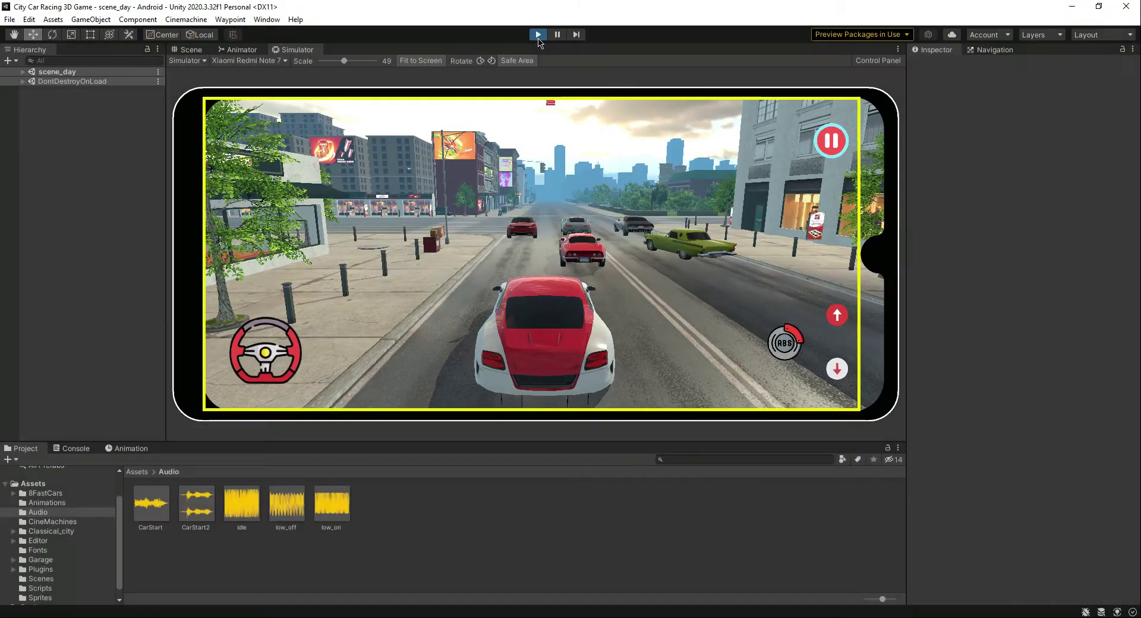
{"action": "left_click", "coordinate": [537, 34]}
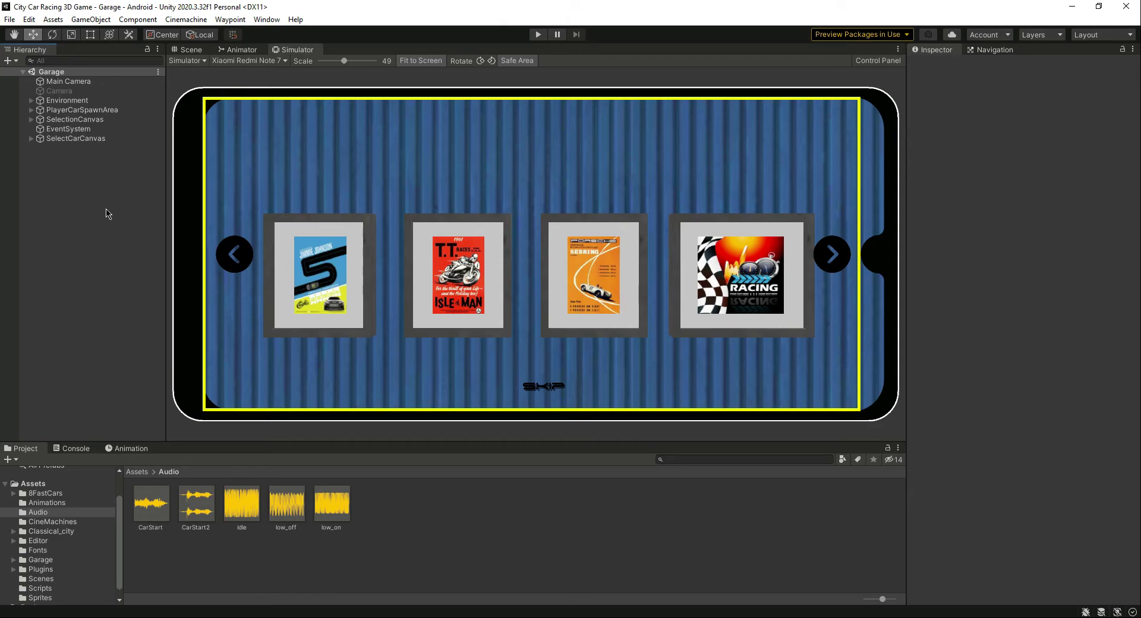
Open the scene_day scene from the Classical_city folder and collapse the PlayerCarSpawnArea object in the hierarchy
{"action": "left_click", "coordinate": [52, 531]}
{"action": "double_click", "coordinate": [377, 505]}
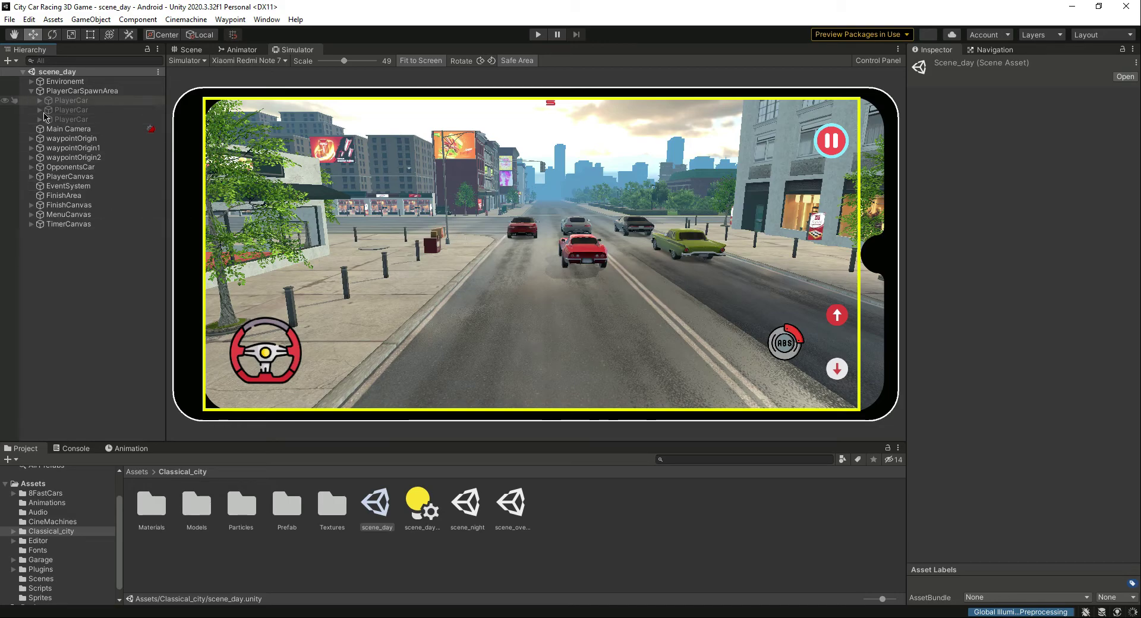
{"action": "left_click", "coordinate": [30, 91]}
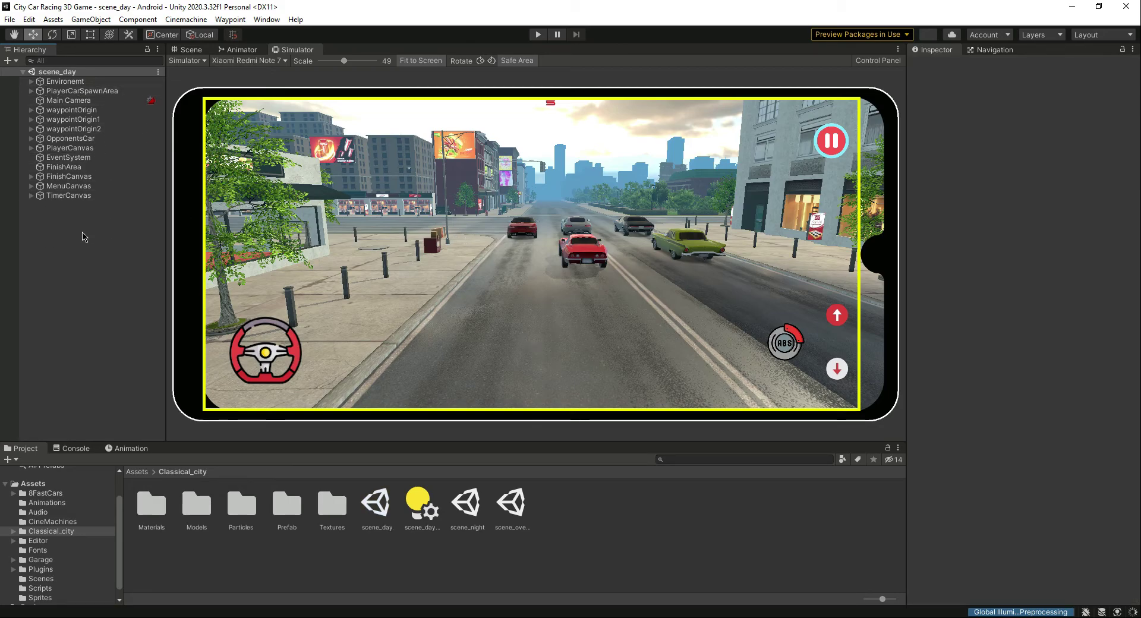